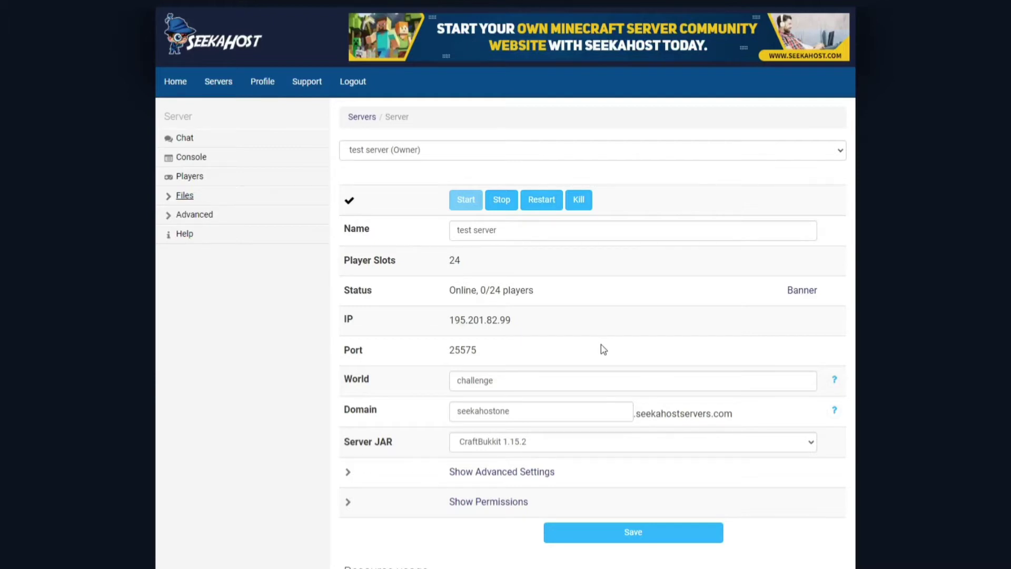
# Browse the test server's Bukkit plugin list and check which plugin sources are available.
pyautogui.click(187, 197)
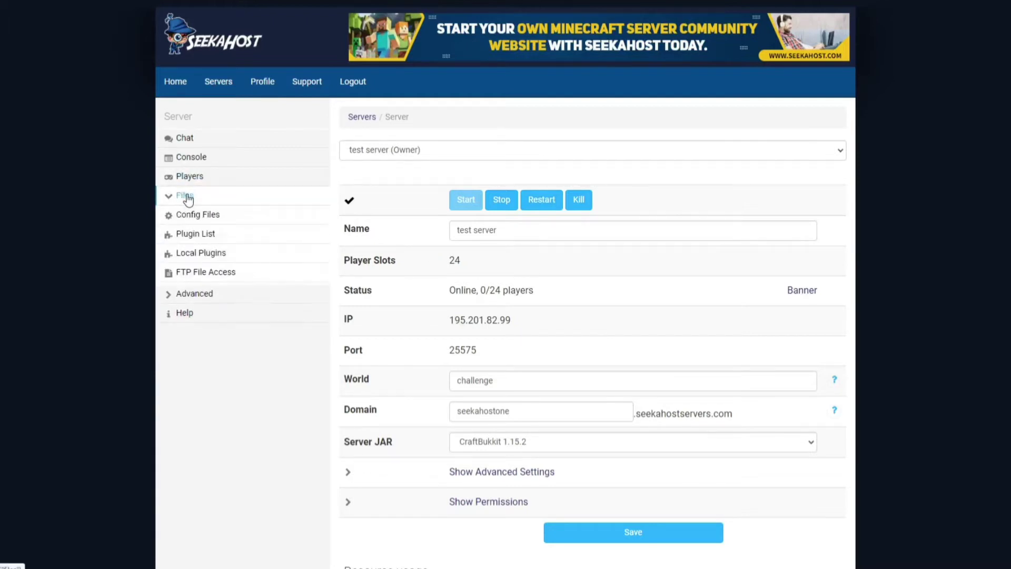
pyautogui.click(196, 235)
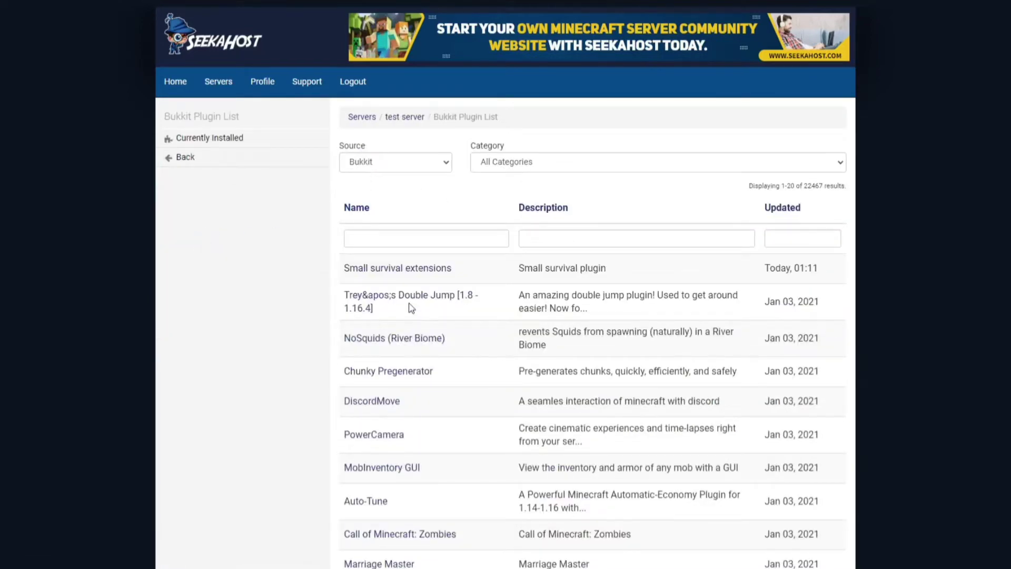
pyautogui.scroll(-6, 410, 305)
pyautogui.scroll(5, 409, 304)
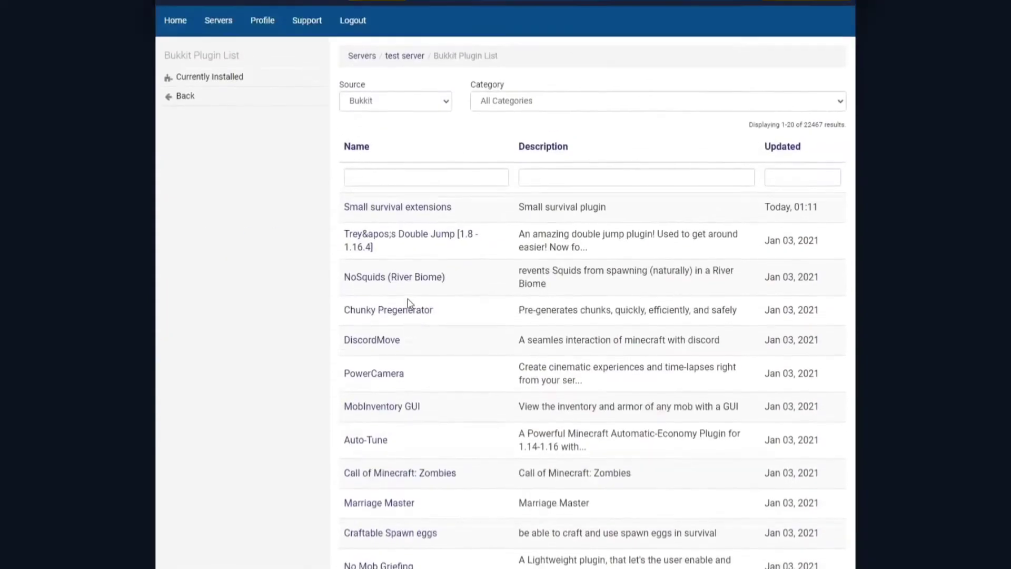
pyautogui.scroll(1, 410, 304)
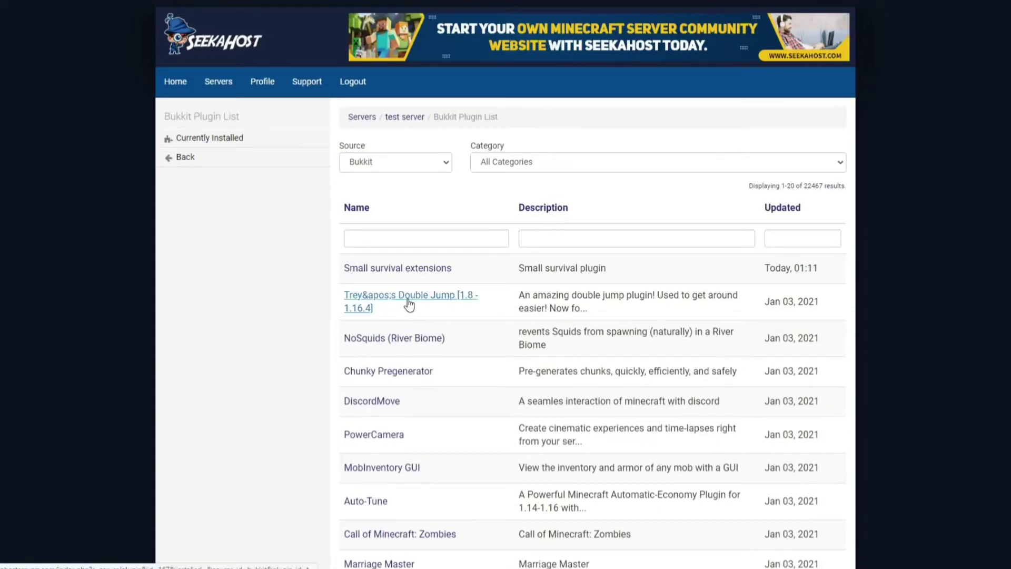
pyautogui.click(447, 166)
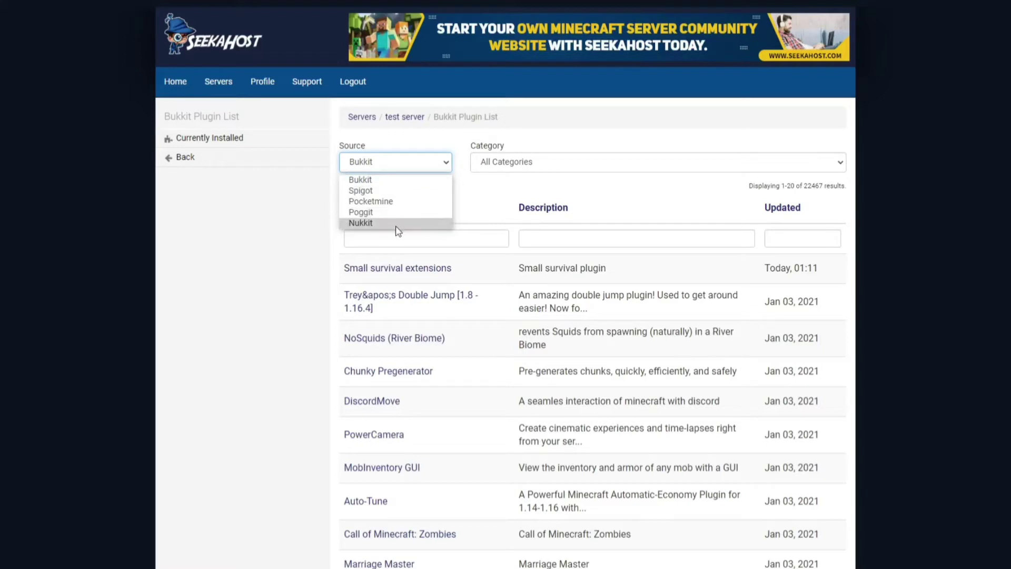
pyautogui.click(451, 167)
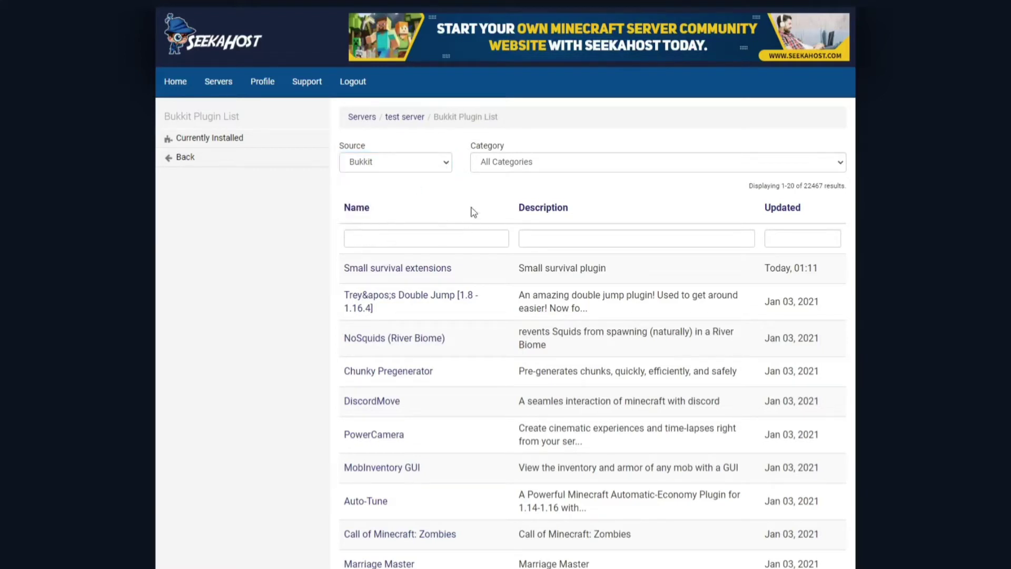
# Return to the test server page and look at its Local Plugins section.
pyautogui.click(405, 116)
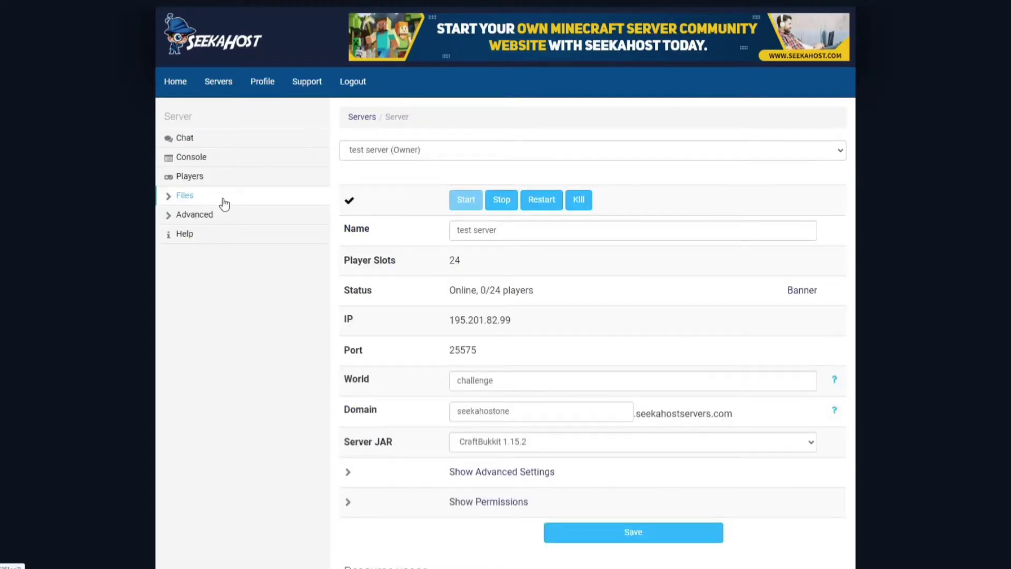
pyautogui.click(224, 204)
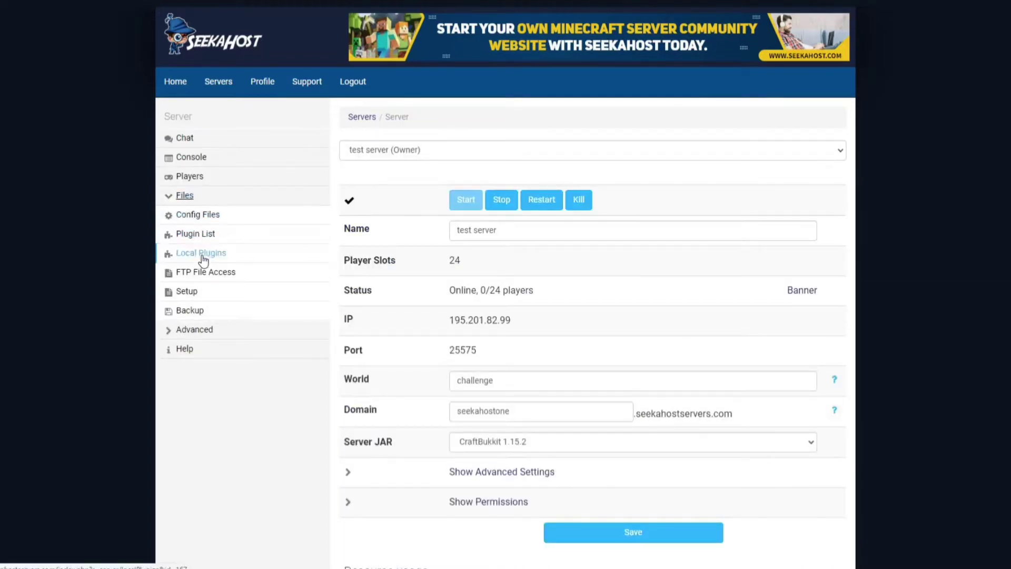
pyautogui.click(202, 254)
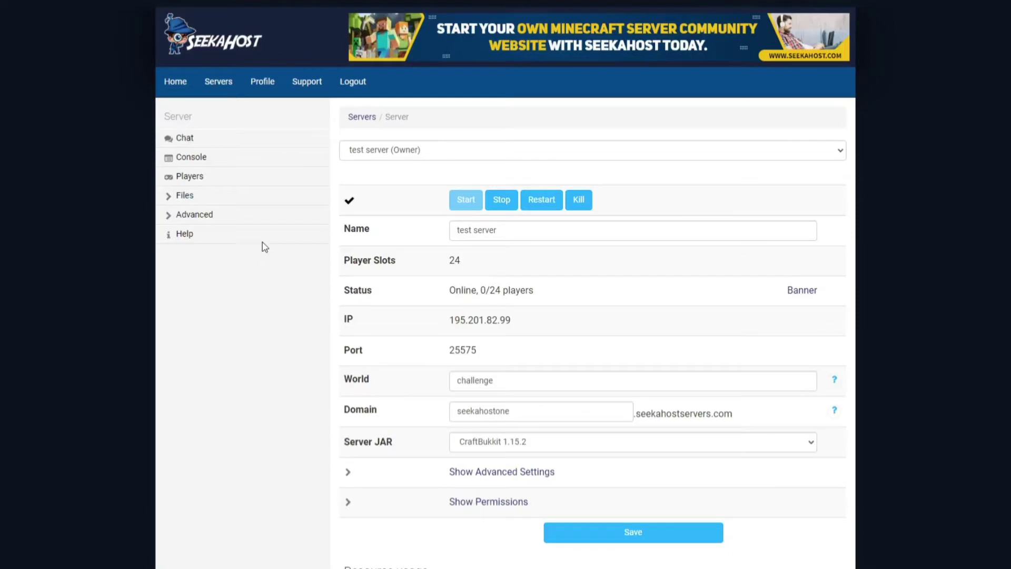
pyautogui.click(219, 199)
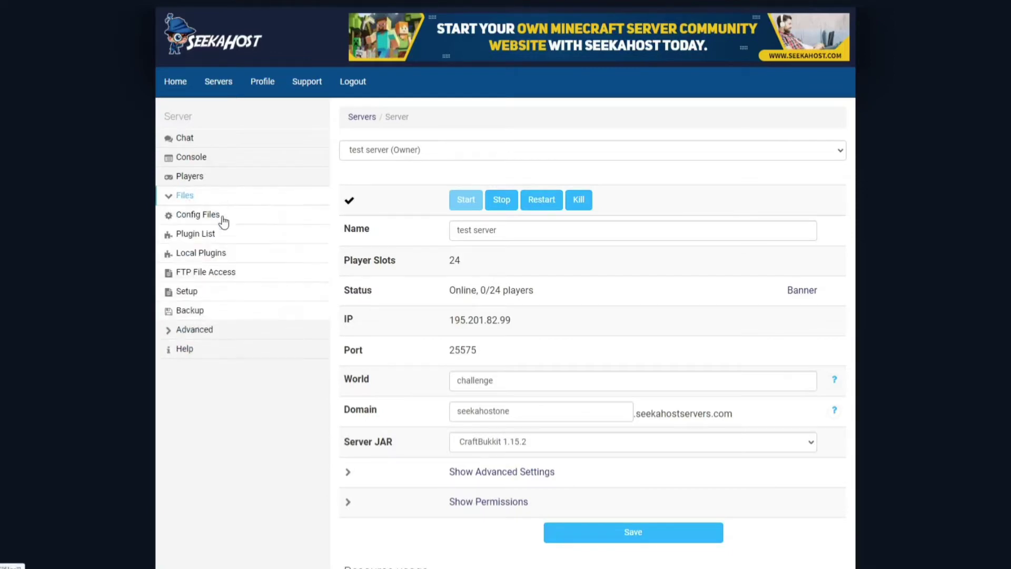
pyautogui.click(225, 254)
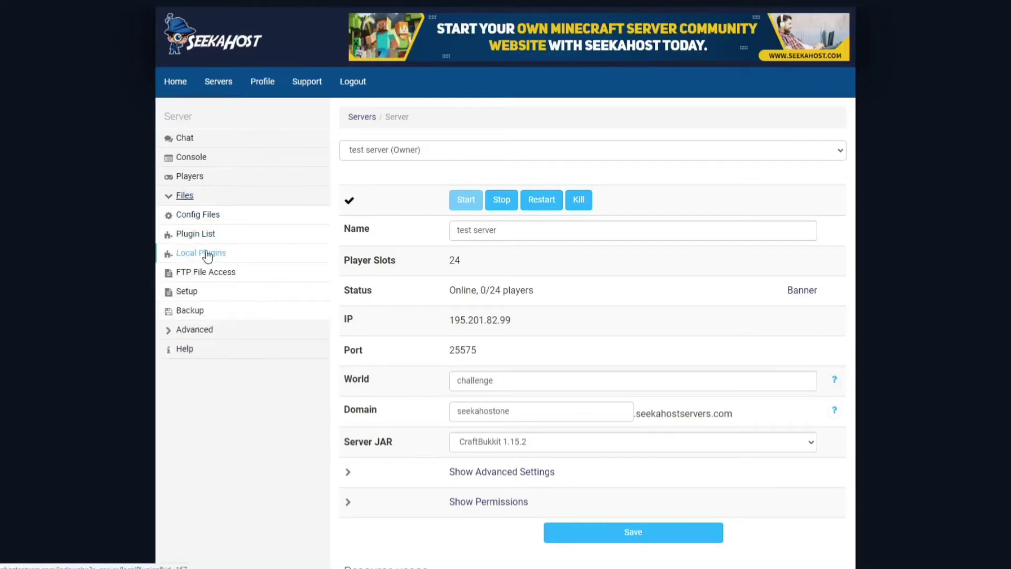
# Reopen the server's plugin list, keep Bukkit as the source, and filter plugin names by "essential".
pyautogui.click(207, 236)
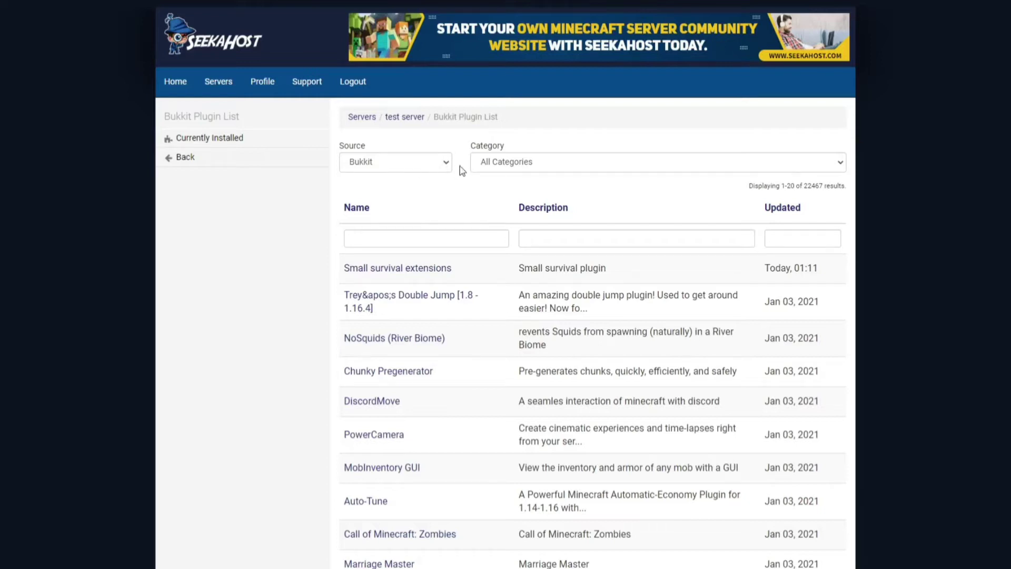
pyautogui.click(445, 162)
pyautogui.click(447, 162)
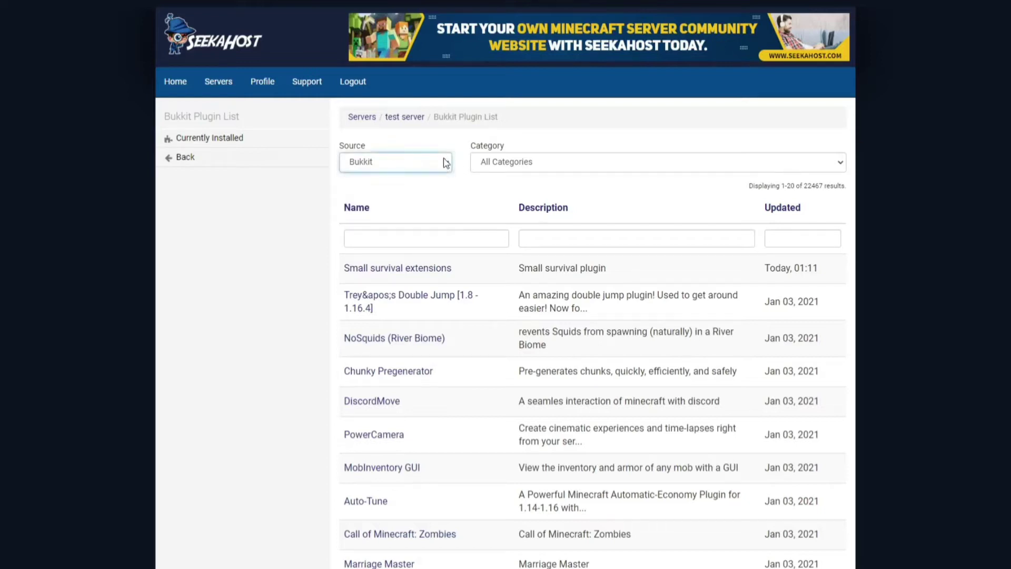
pyautogui.click(366, 240)
pyautogui.write('essential')
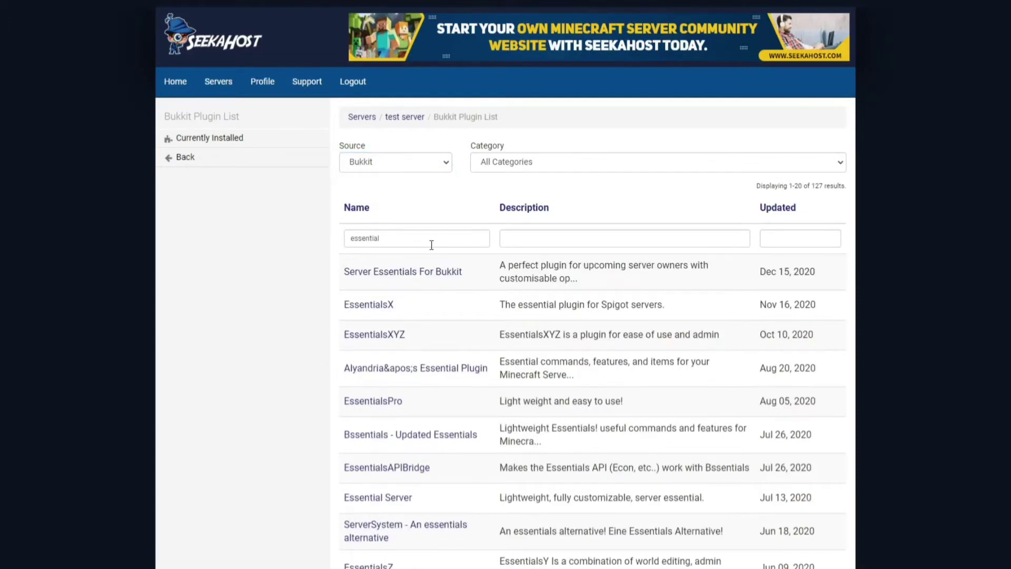
# Install the EssentialsX plugin, version 2.18.2, and restart the test server.
pyautogui.click(382, 311)
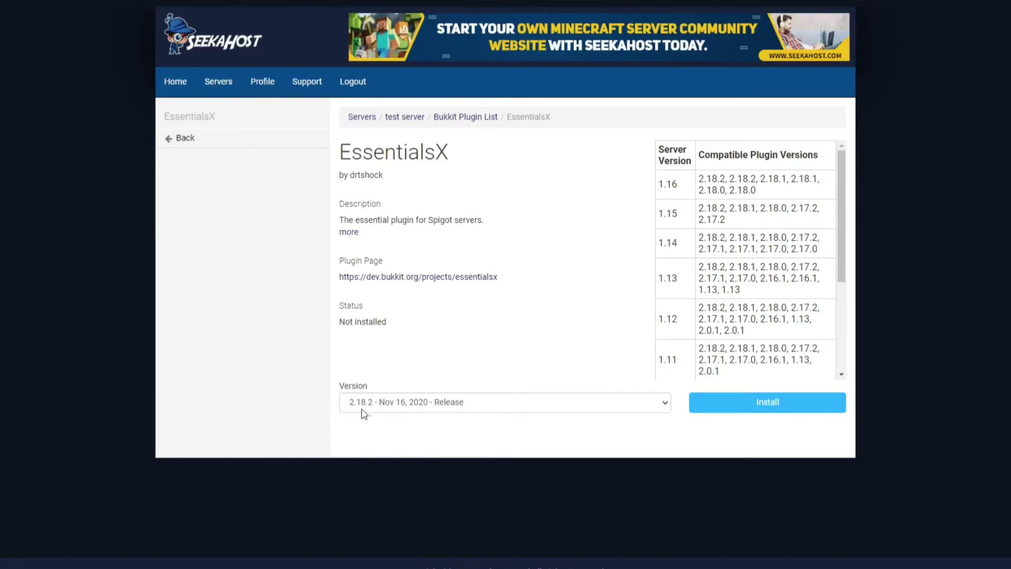
pyautogui.click(744, 408)
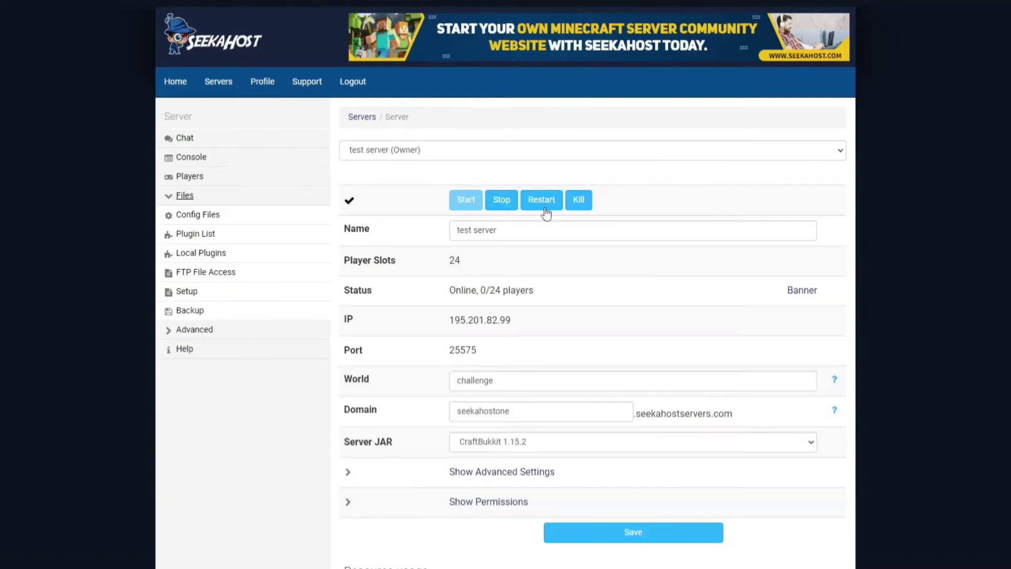
pyautogui.click(546, 206)
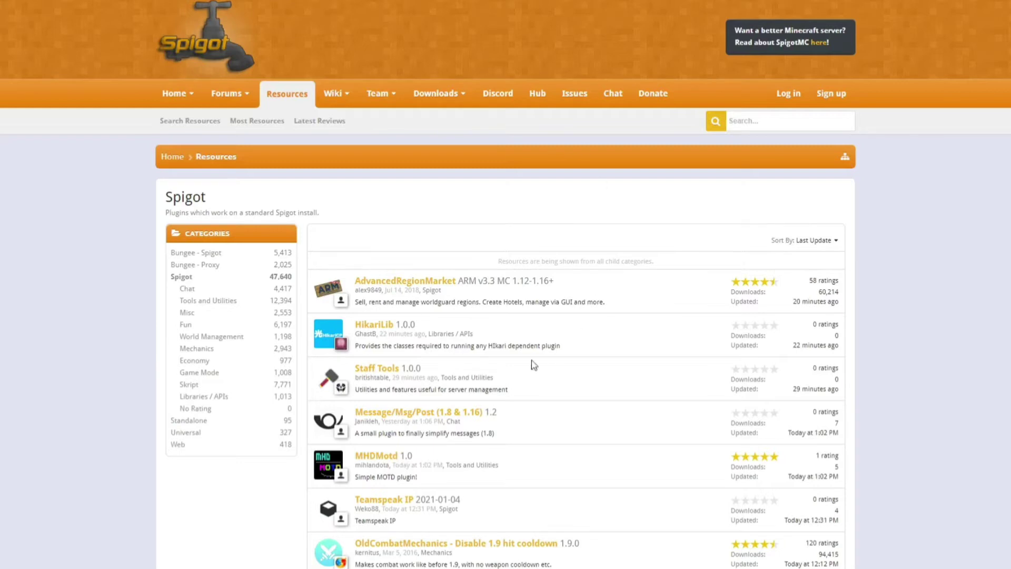
# Switch to the SpigotMC resources site, find Chunky under World Management, and examine its tested Minecraft versions and features.
pyautogui.scroll(-2, 446, 292)
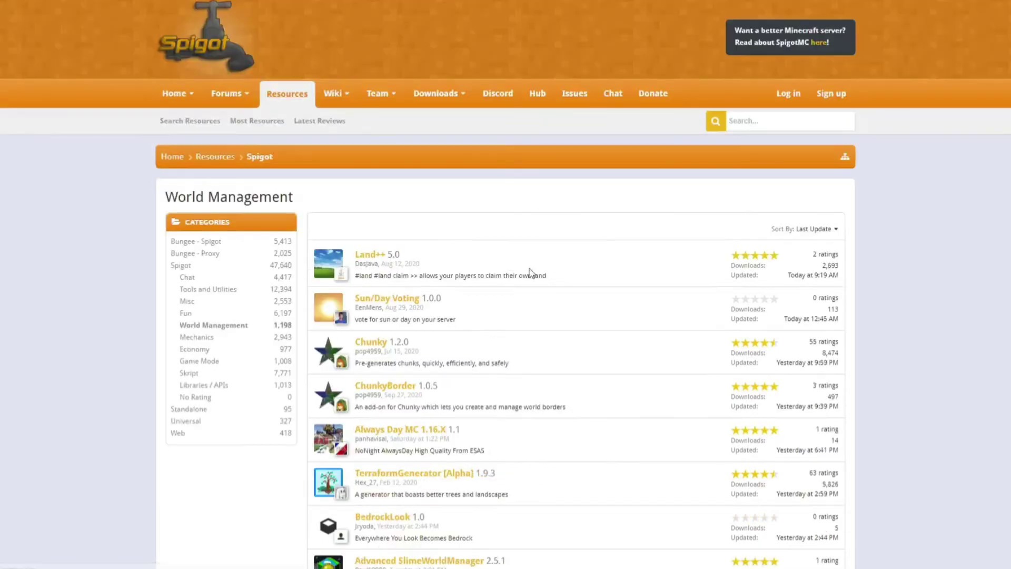
pyautogui.click(371, 342)
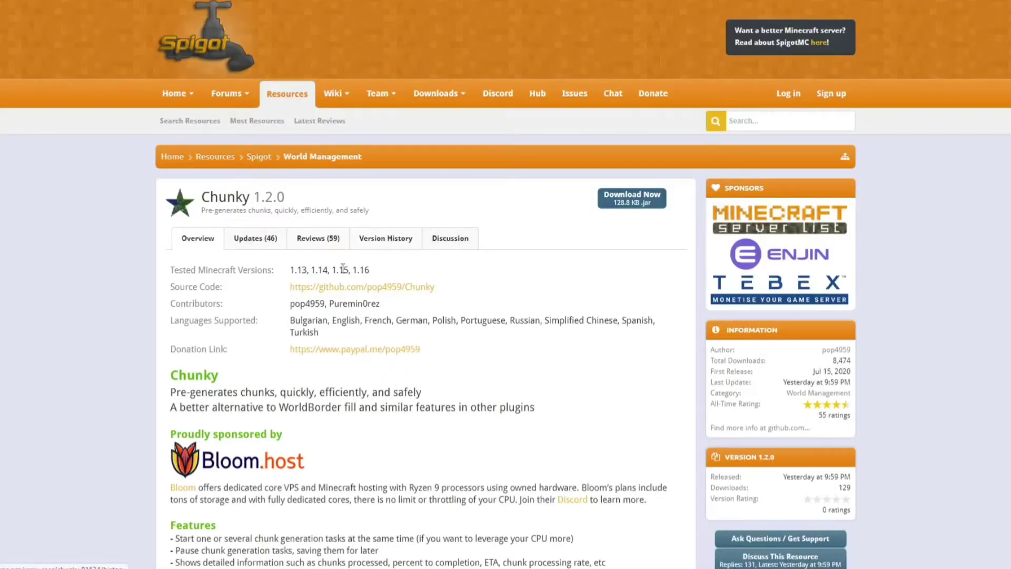
pyautogui.scroll(-2, 329, 308)
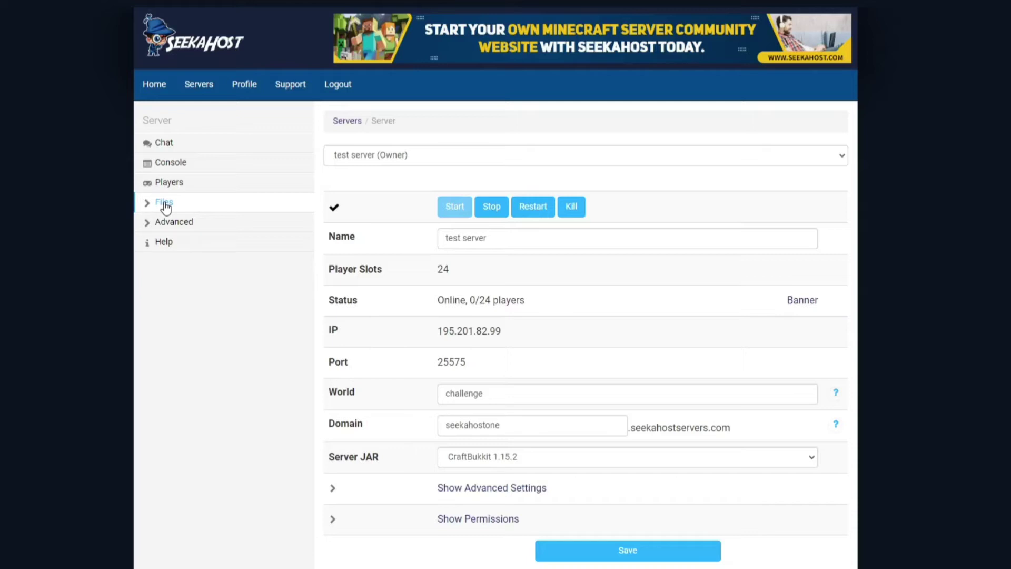
# Access the test server's files over FTP from the SeekaHost panel and open the plugins directory.
pyautogui.click(166, 207)
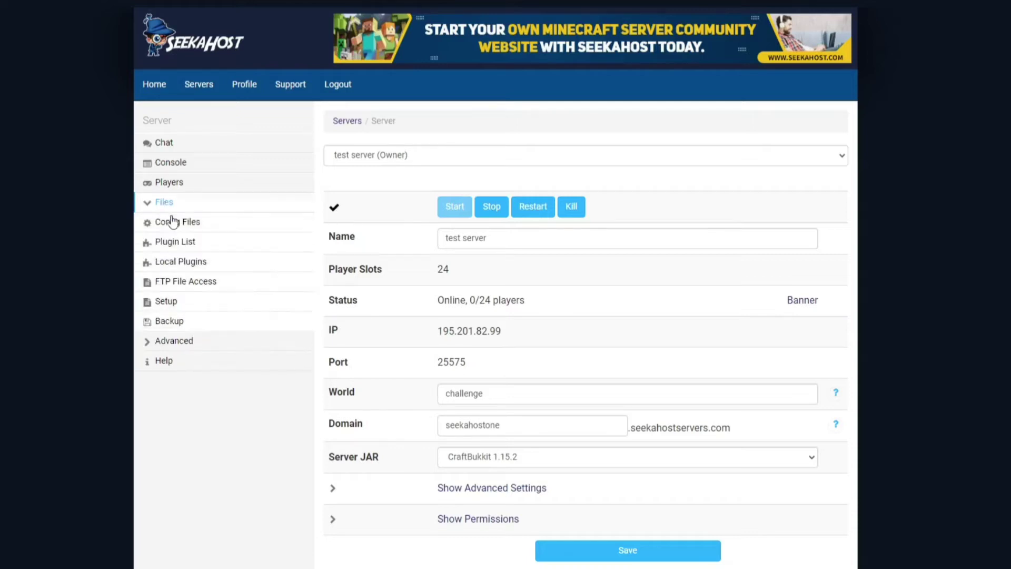
pyautogui.click(179, 288)
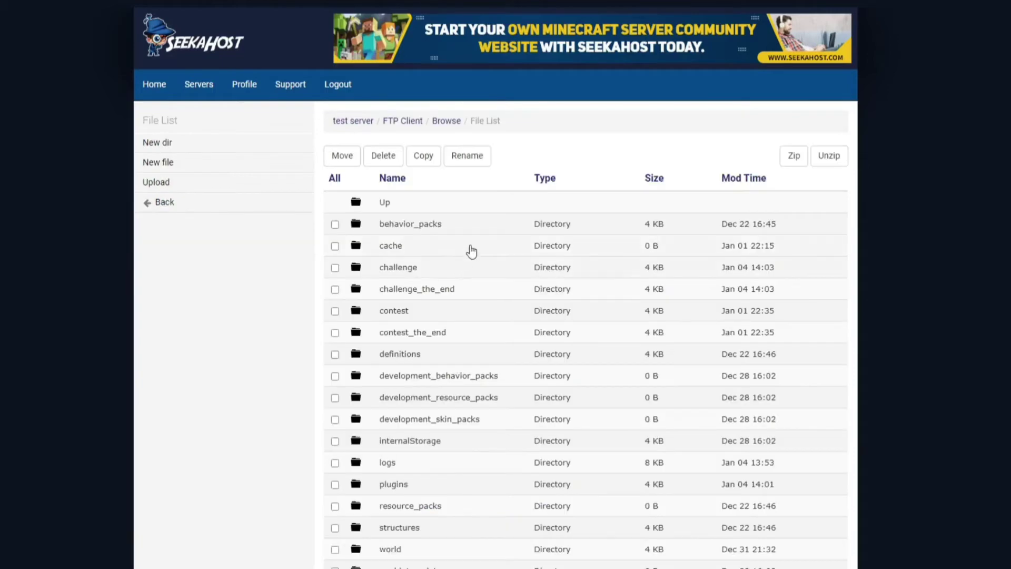
pyautogui.scroll(-3, 466, 258)
pyautogui.scroll(-3, 469, 248)
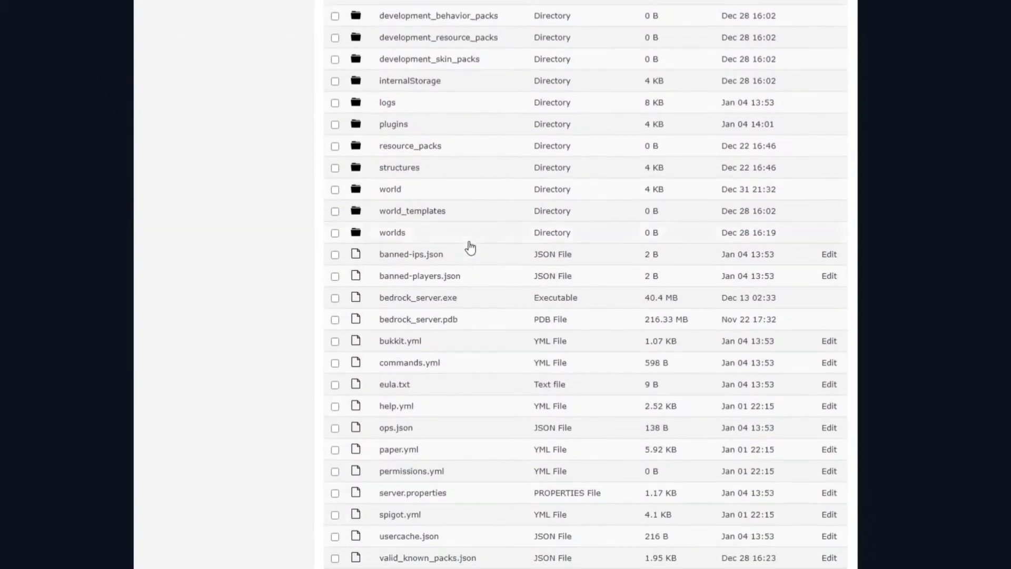
pyautogui.scroll(5, 469, 247)
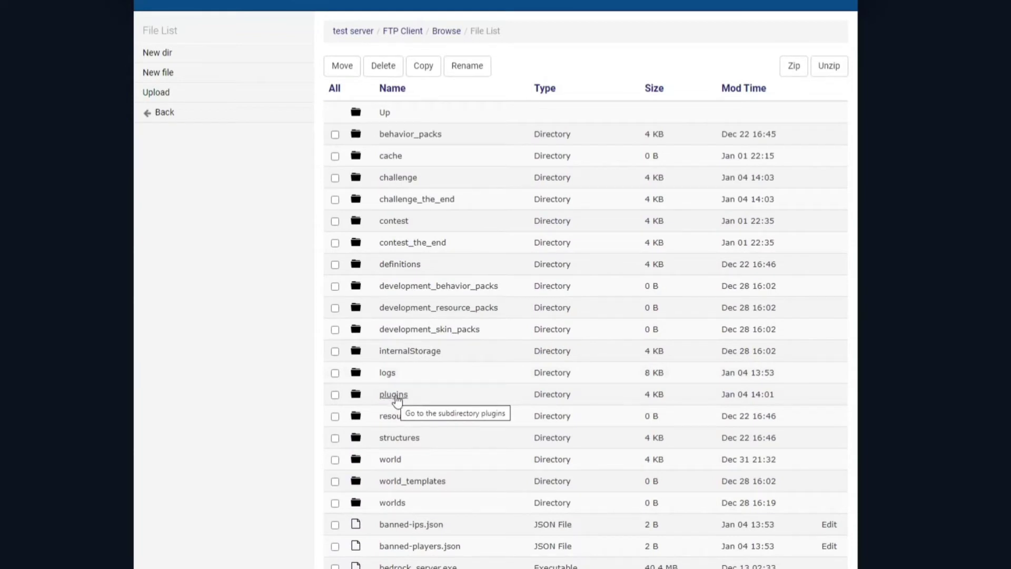
pyautogui.click(396, 395)
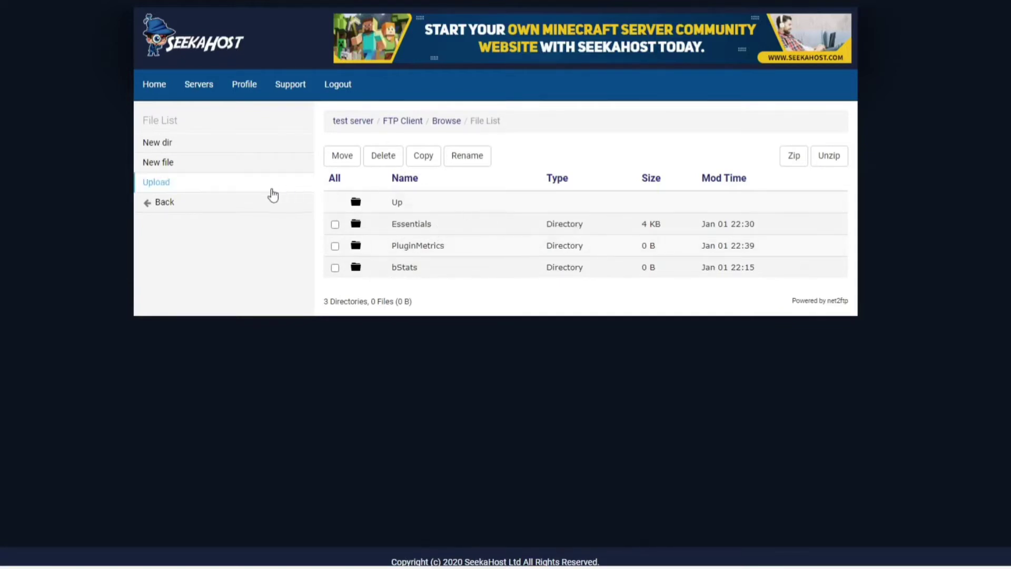
# Start an upload to the /plugins directory and choose Vault.jar as the first file.
pyautogui.click(161, 188)
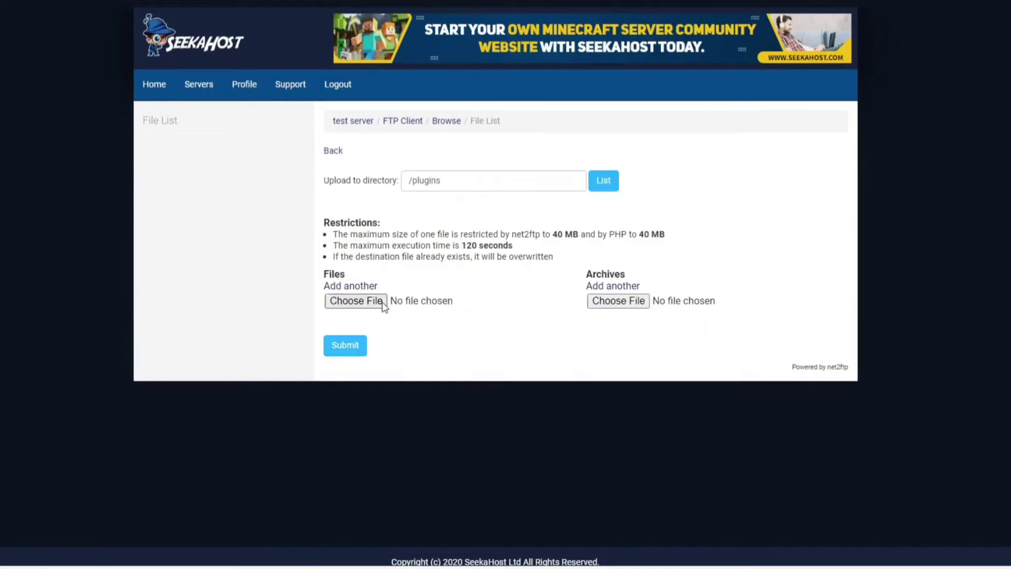
pyautogui.click(357, 301)
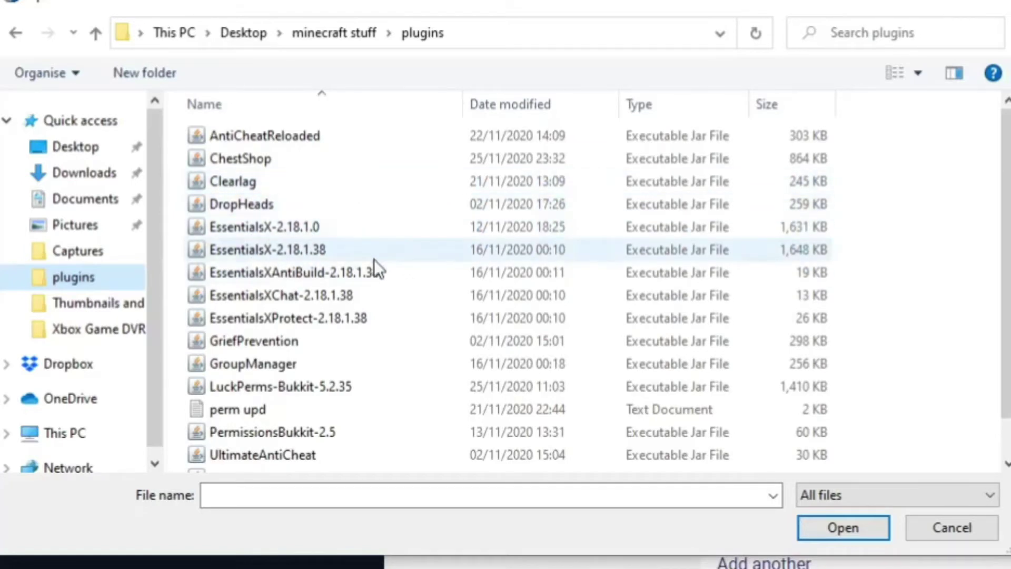
pyautogui.scroll(-1, 374, 263)
pyautogui.scroll(1, 373, 266)
pyautogui.scroll(-1, 330, 284)
pyautogui.click(267, 439)
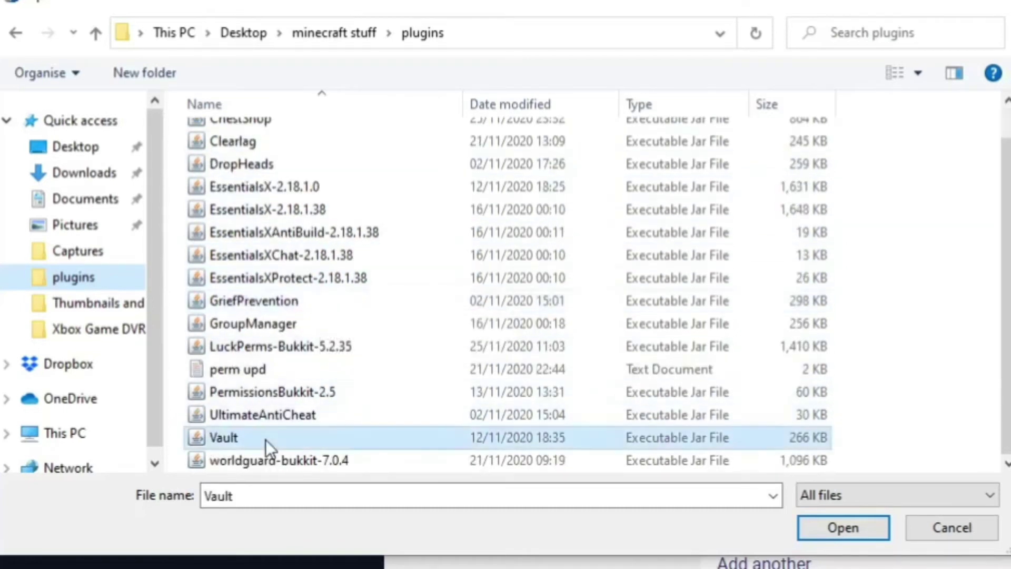
pyautogui.click(842, 527)
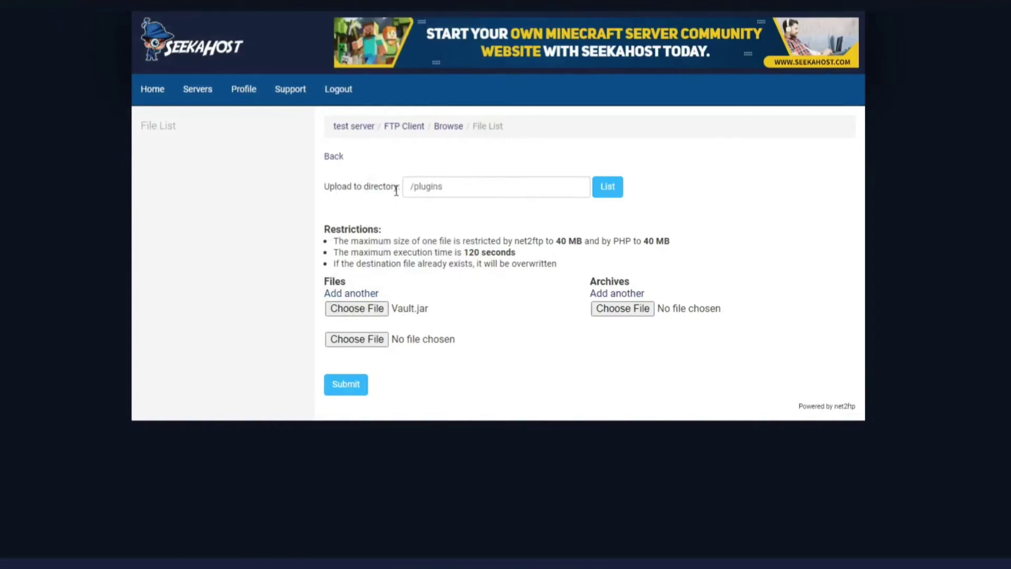
# Add LuckPerms-Bukkit-5.2.35.jar as the second file of the plugin upload.
pyautogui.click(375, 340)
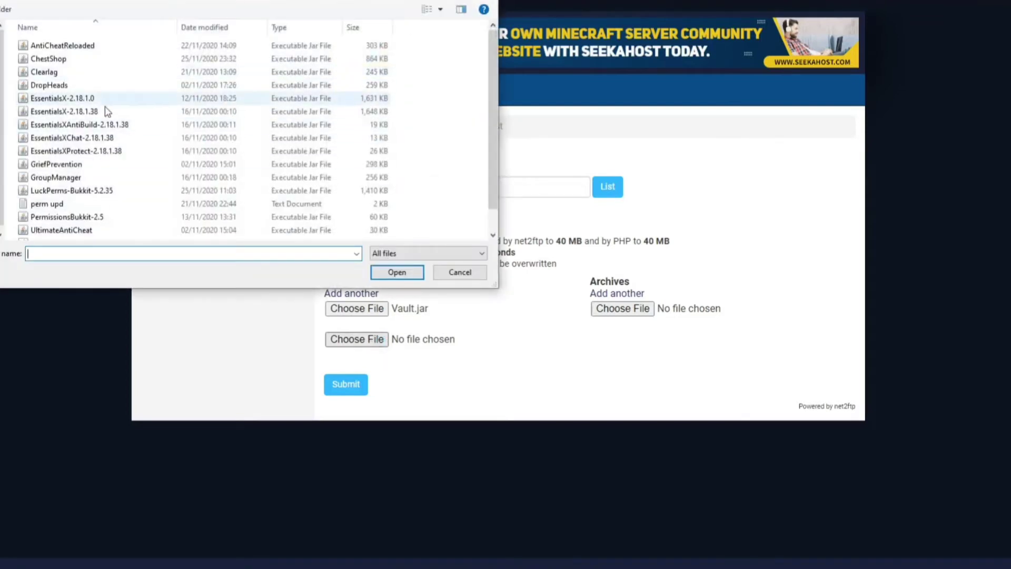
pyautogui.scroll(-1, 87, 87)
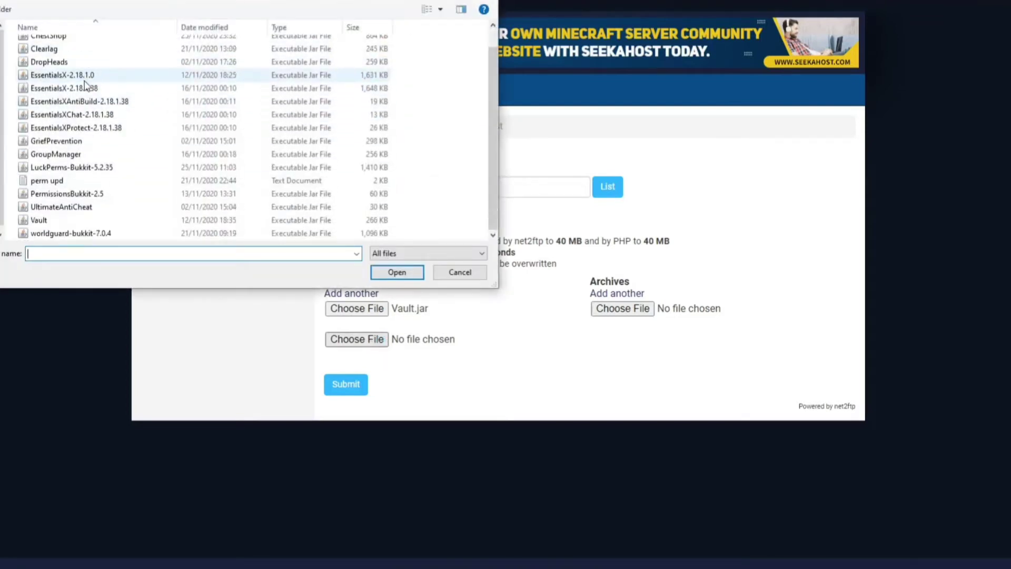
pyautogui.doubleClick(71, 167)
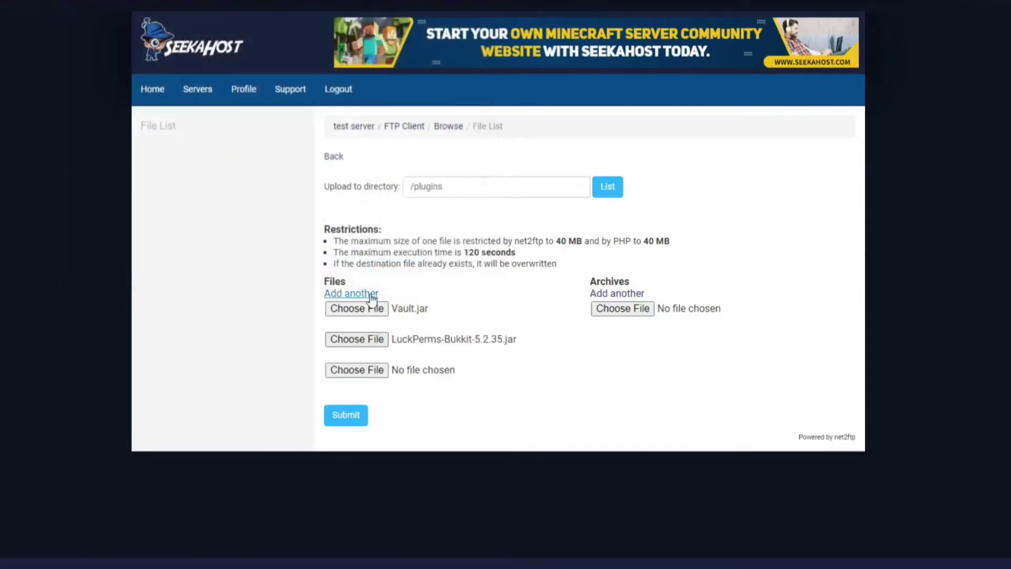
# Add UltimateAntiCheat.jar as the third file of the plugin upload.
pyautogui.click(370, 371)
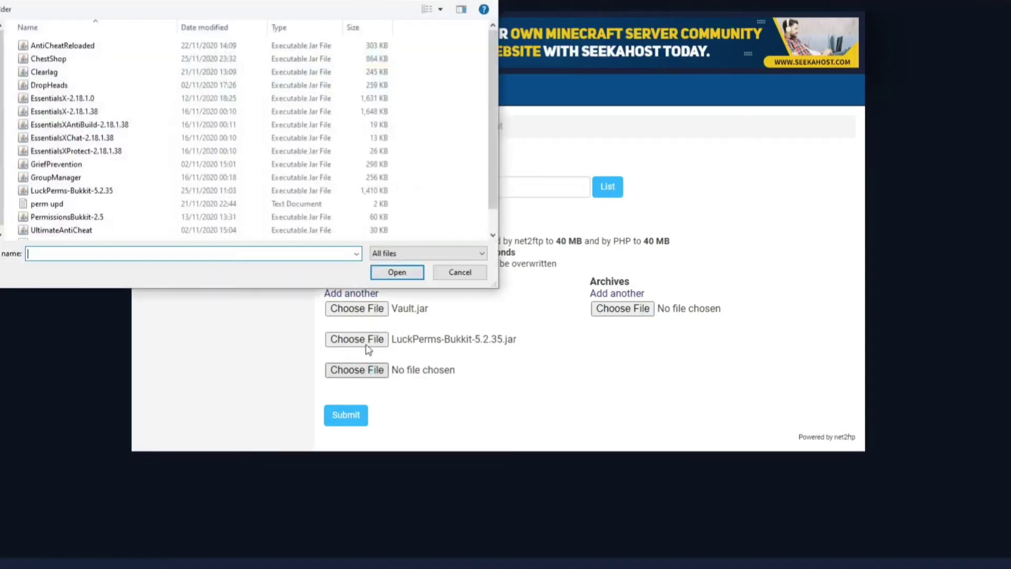
pyautogui.scroll(-1, 129, 212)
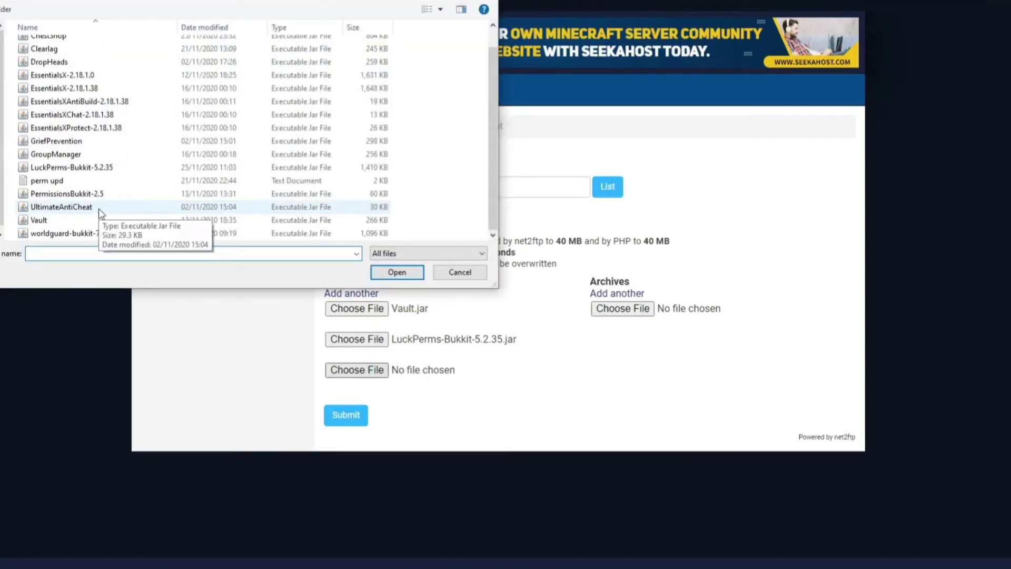
pyautogui.doubleClick(73, 208)
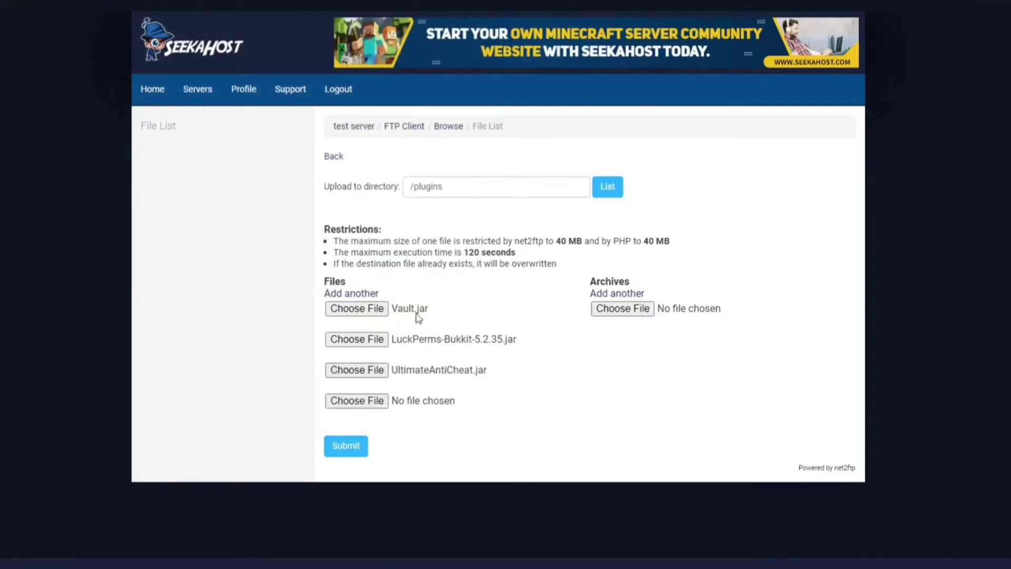
# Submit the upload of the three chosen plugin jar files to the /plugins directory.
pyautogui.click(360, 450)
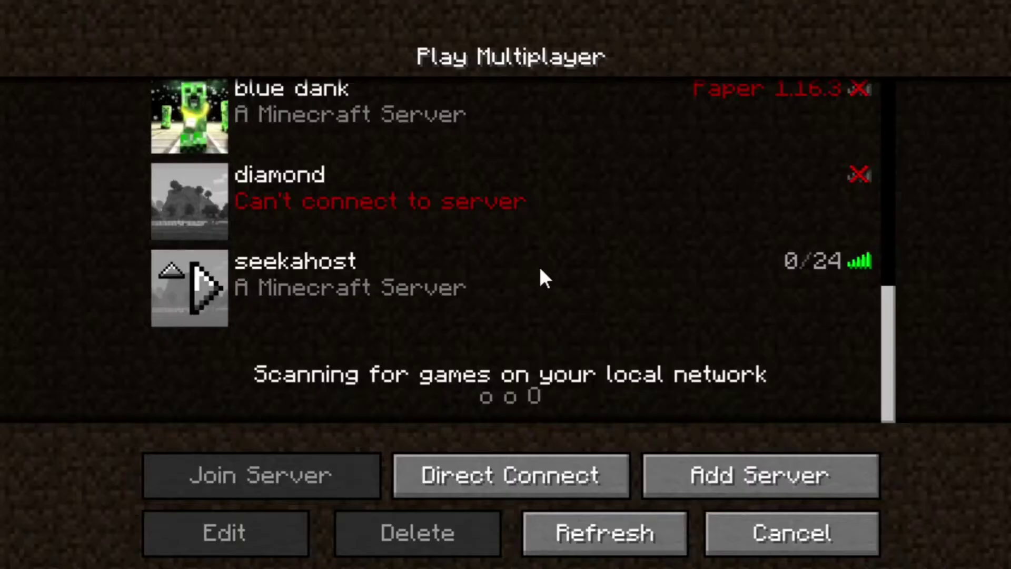
# Switch to Minecraft, join the seekahost multiplayer server and list its installed plugins with the /plugins command.
pyautogui.click(267, 286)
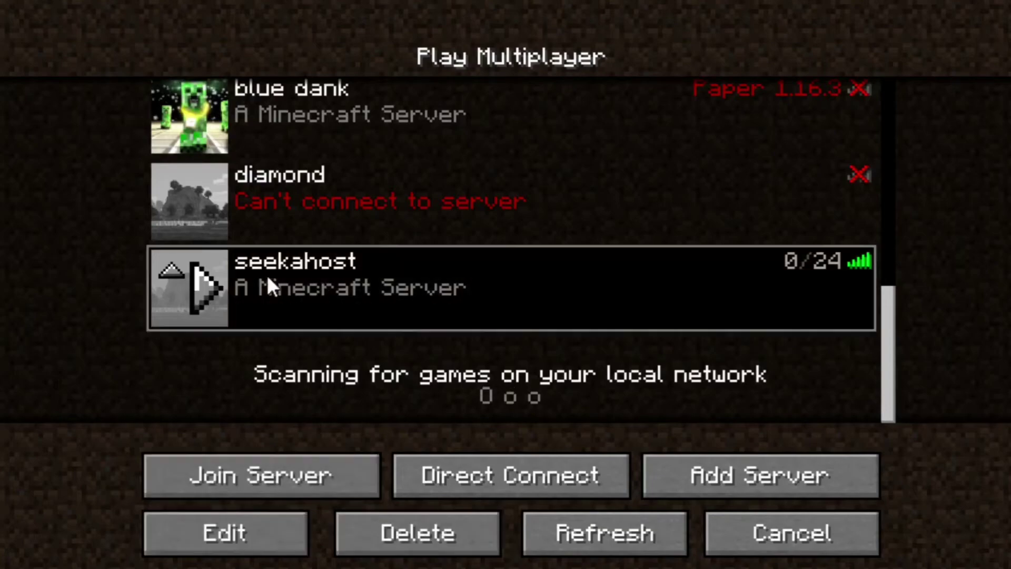
pyautogui.click(253, 472)
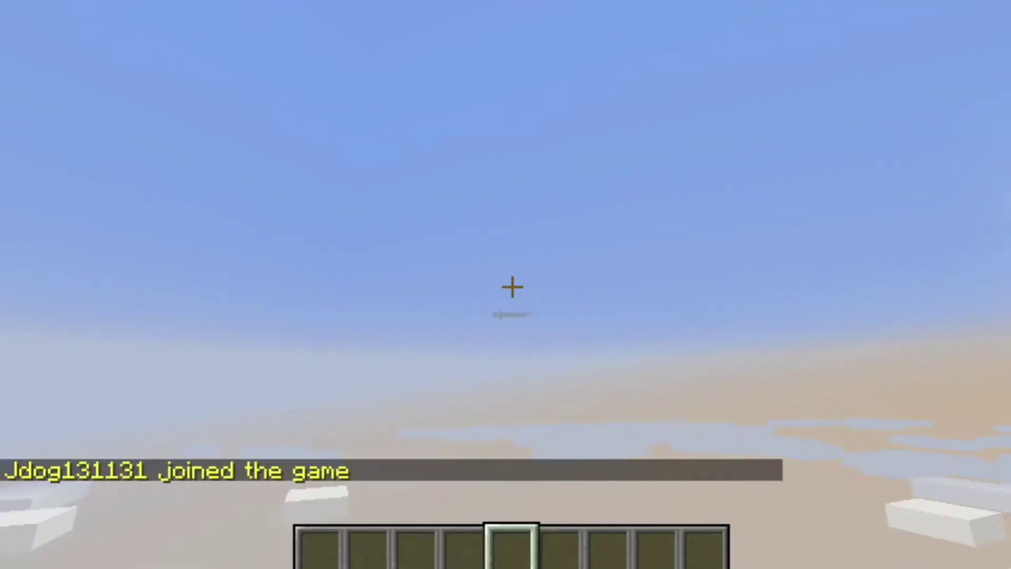
pyautogui.press('/')
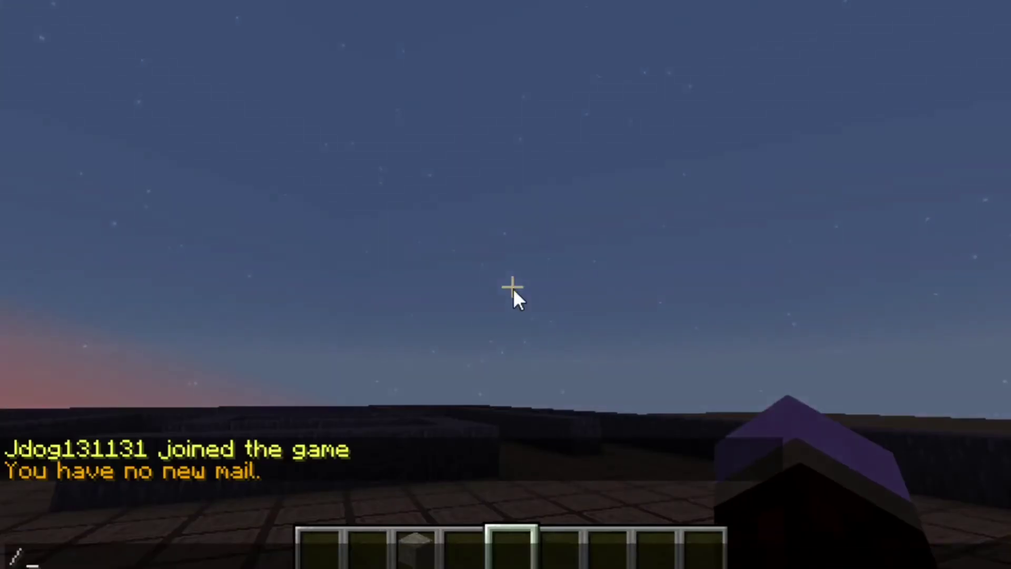
pyautogui.write('plugins')
pyautogui.press('Return')
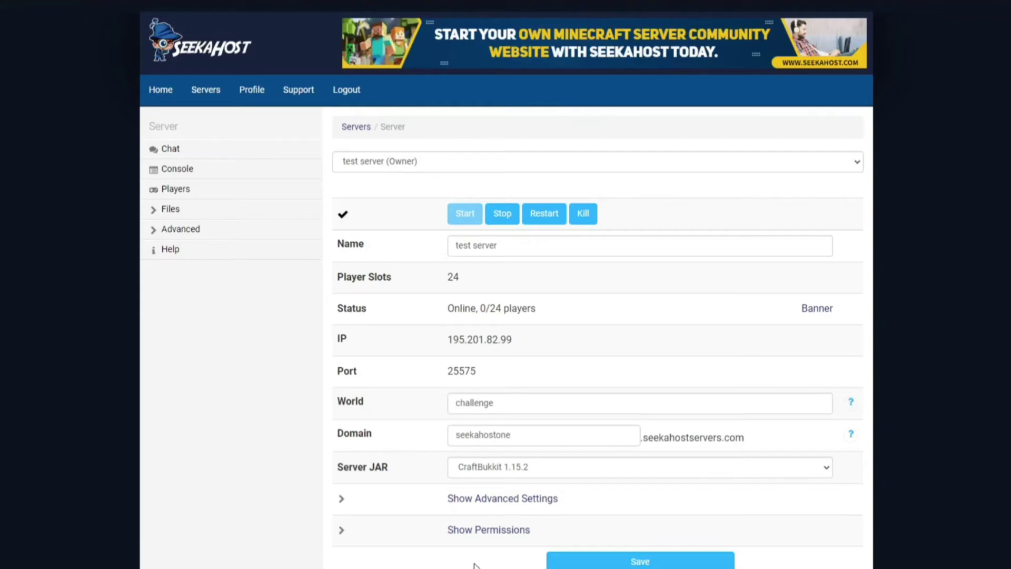
# Return to the SeekaHost panel, browse the server files to plugins/Essentials and open config.yml for editing.
pyautogui.click(168, 212)
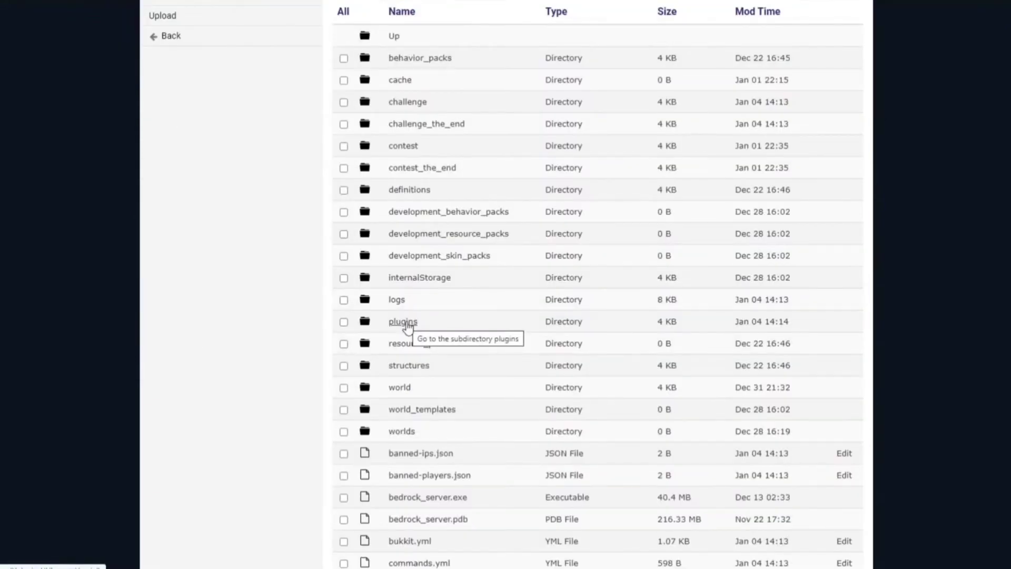
pyautogui.click(407, 322)
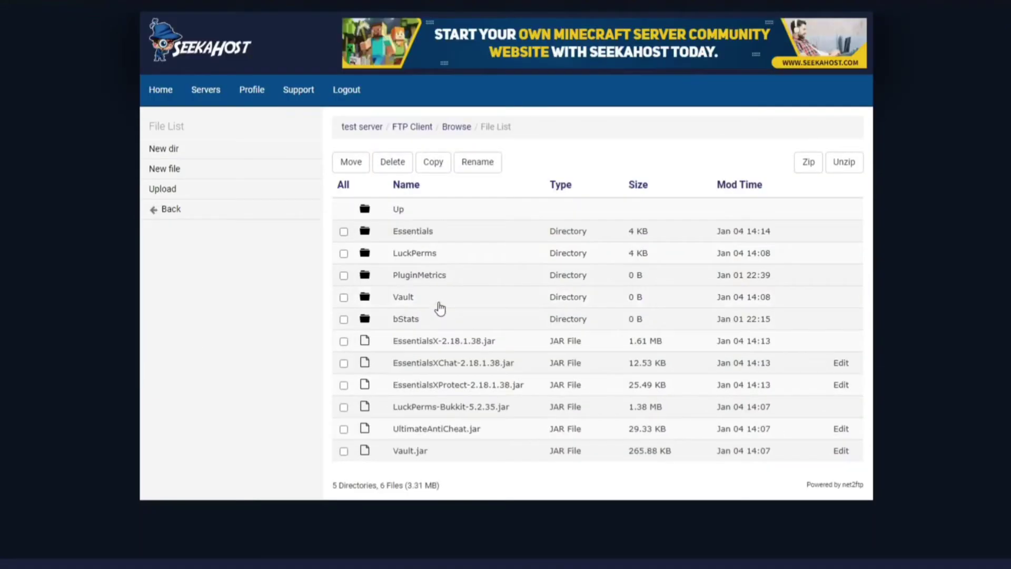
pyautogui.click(422, 238)
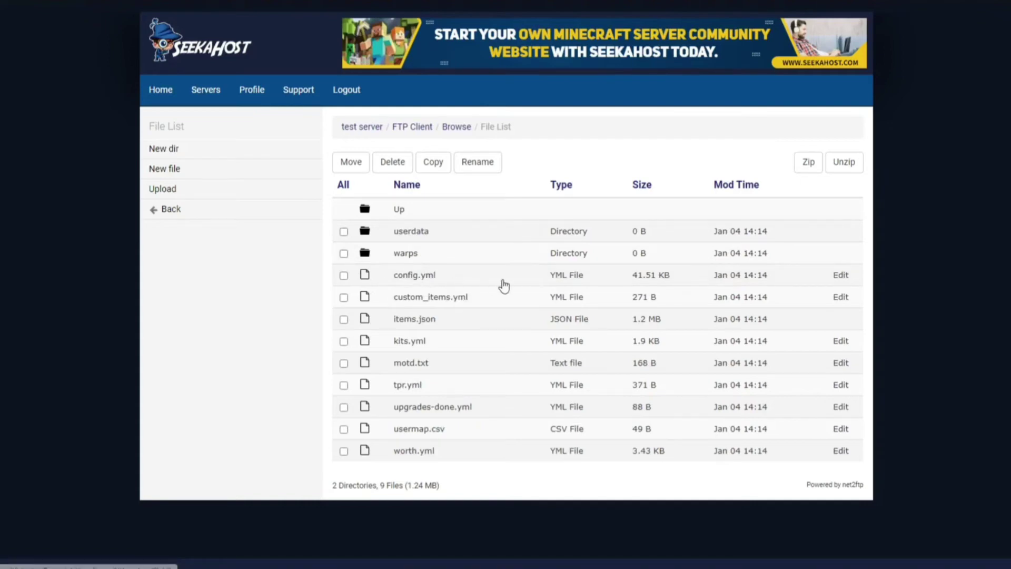
pyautogui.click(842, 276)
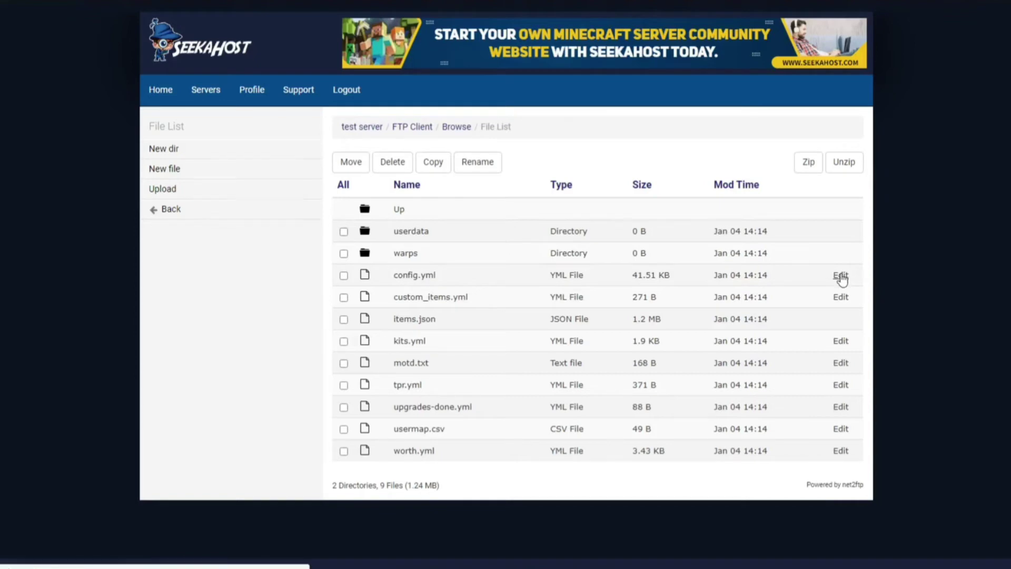
# Examine the global settings in the Essentials config.yml, including the nickname, display name and teleport options.
pyautogui.scroll(-3, 599, 343)
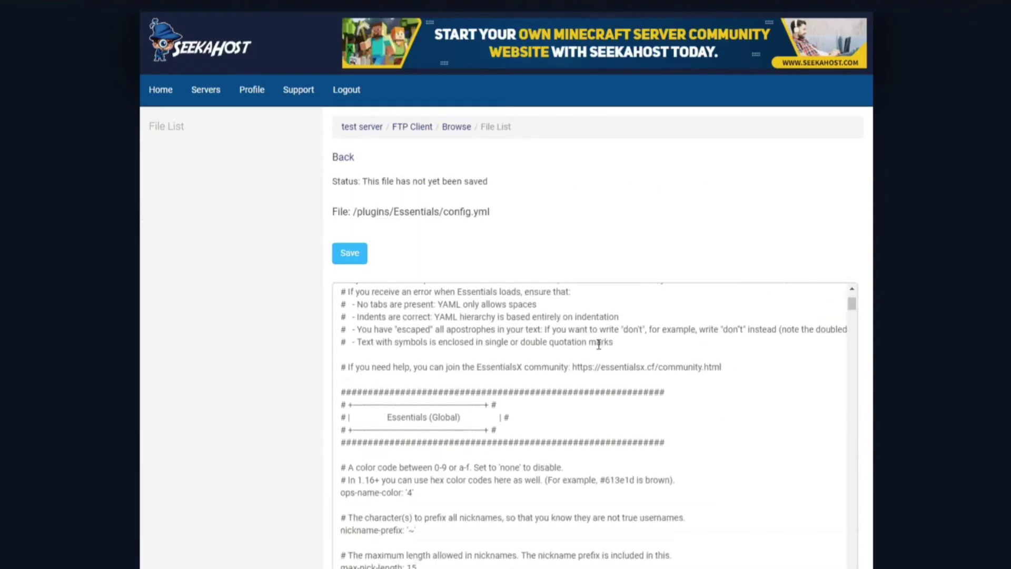
pyautogui.scroll(3, 599, 343)
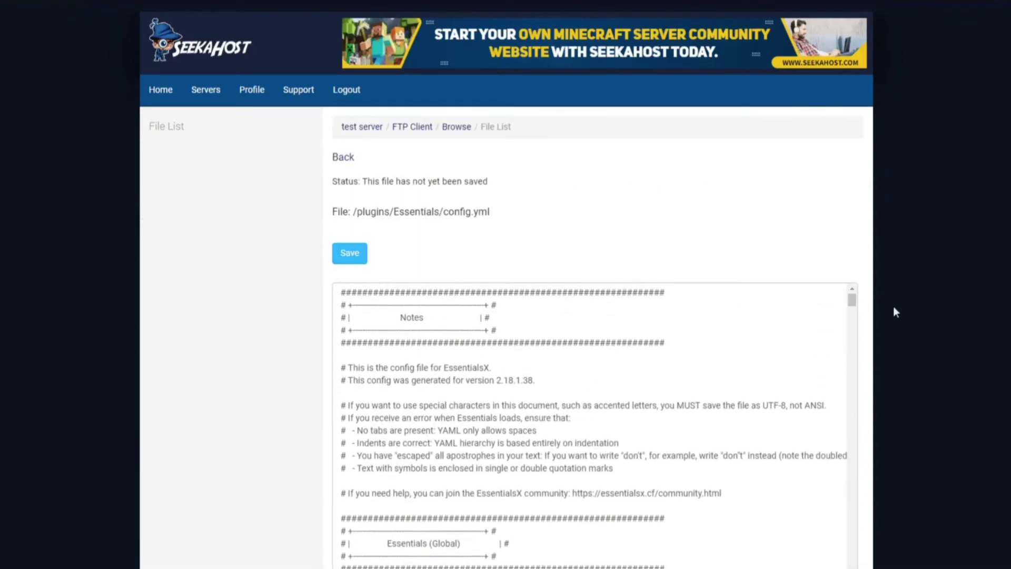
pyautogui.scroll(-2, 930, 273)
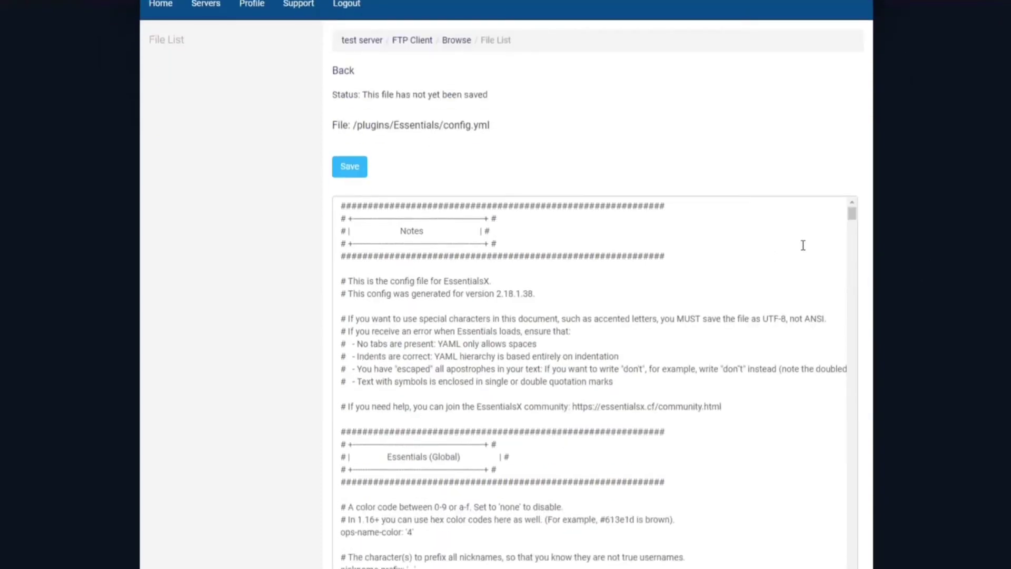
pyautogui.scroll(-3, 474, 279)
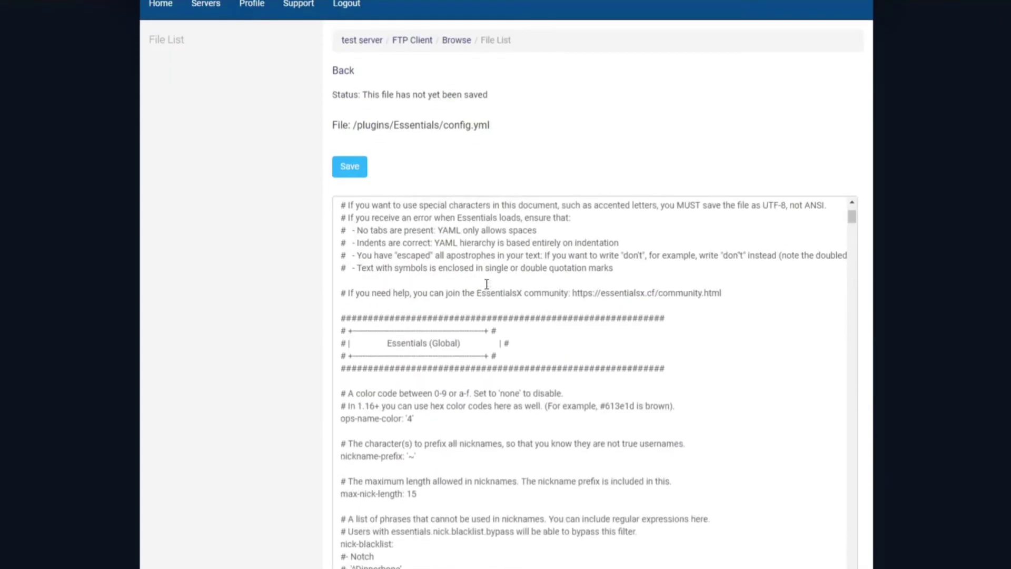
pyautogui.scroll(-3, 510, 305)
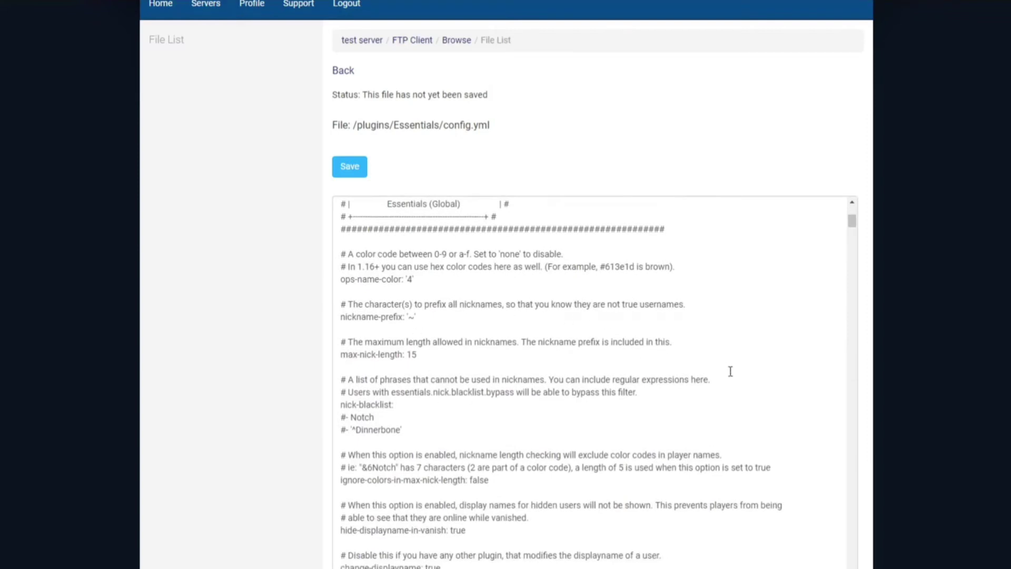
pyautogui.scroll(-1, 607, 338)
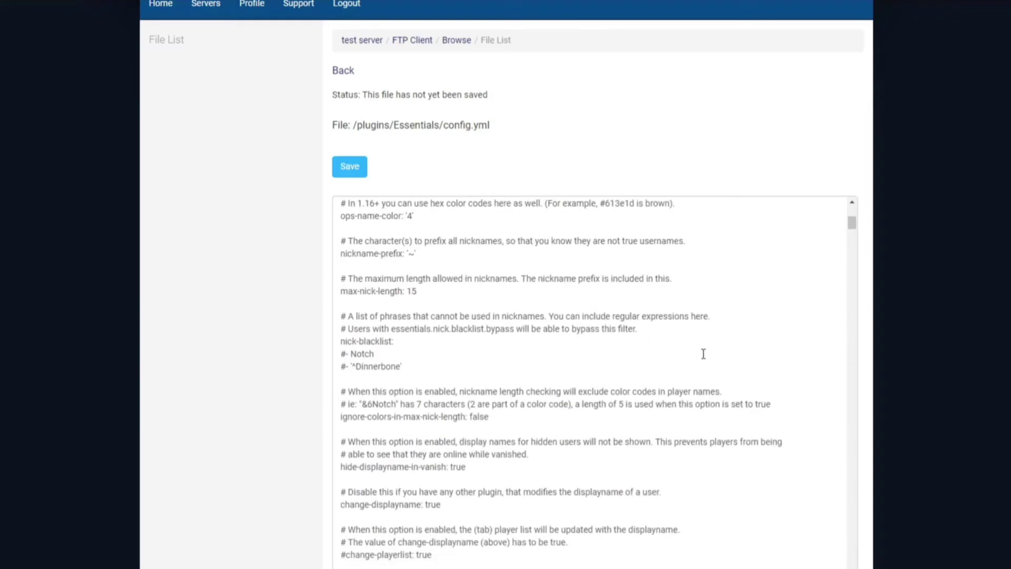
pyautogui.scroll(-1, 727, 365)
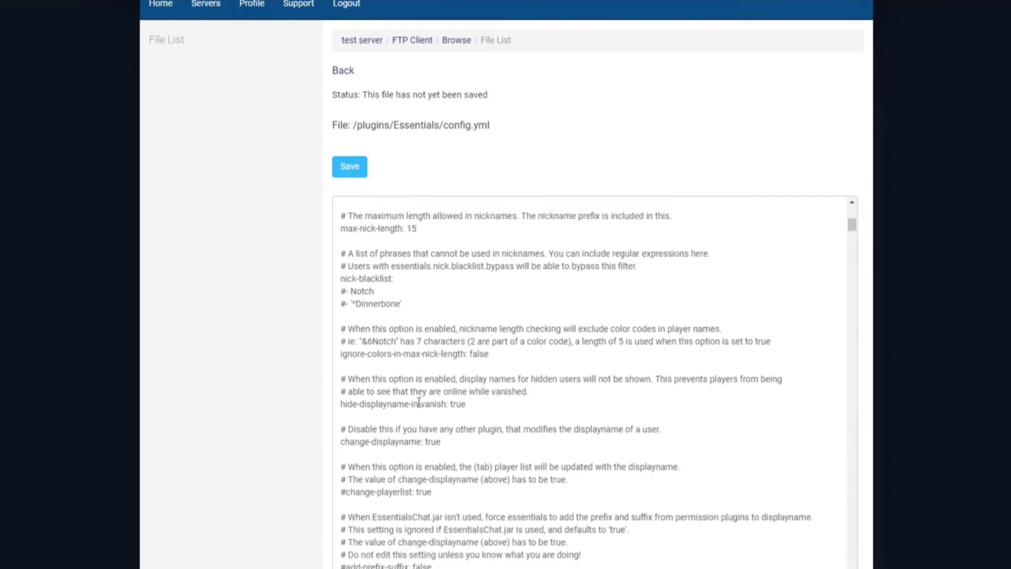
pyautogui.scroll(-4, 568, 363)
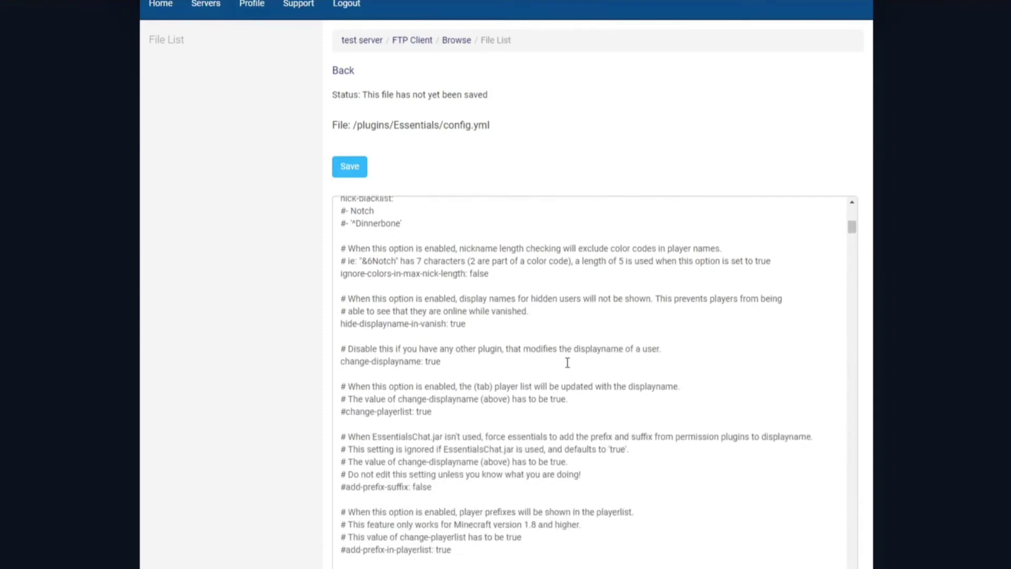
pyautogui.scroll(-4, 568, 362)
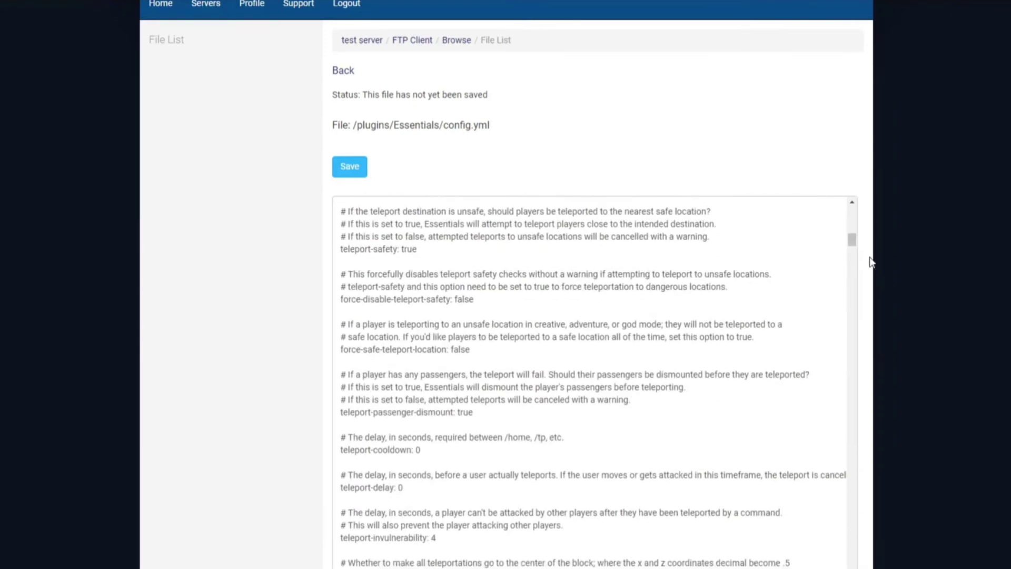
pyautogui.scroll(-6, 478, 373)
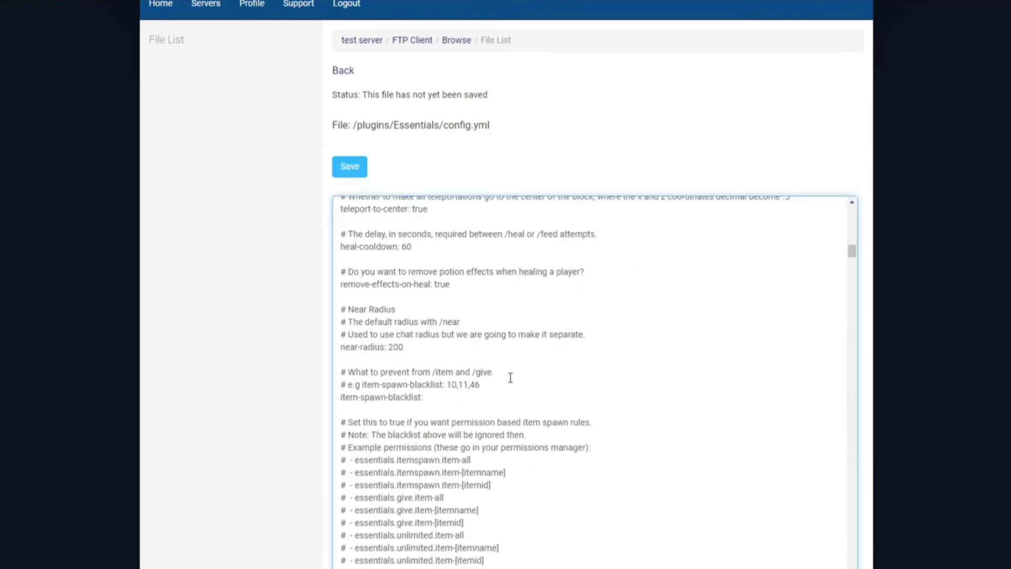
# Examine the player-commands list and the backup, player list and AFK settings in the Essentials config.yml.
pyautogui.scroll(-10, 553, 353)
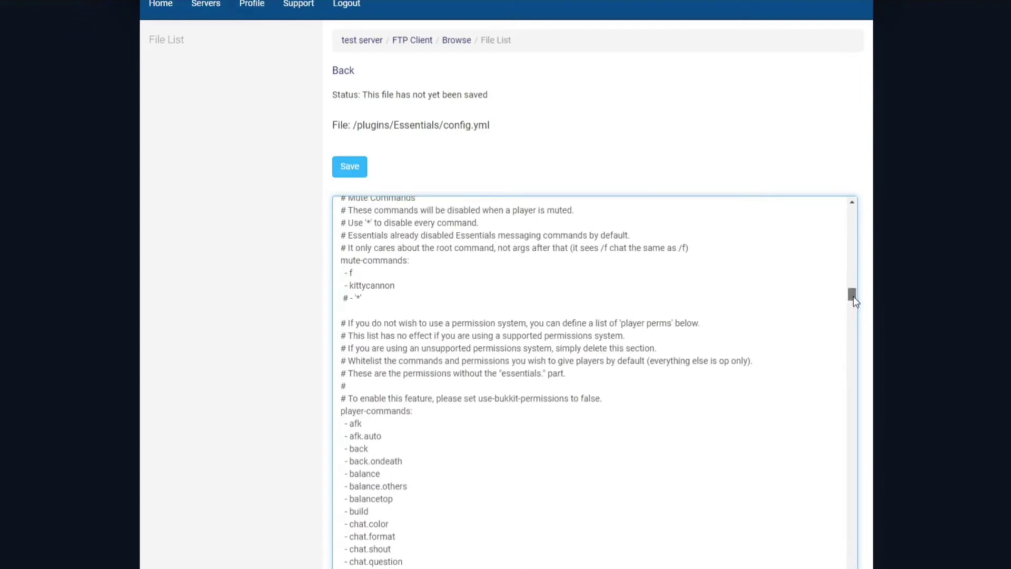
pyautogui.moveTo(854, 300)
pyautogui.mouseDown()
pyautogui.moveTo(854, 327)
pyautogui.moveTo(863, 300)
pyautogui.mouseUp()
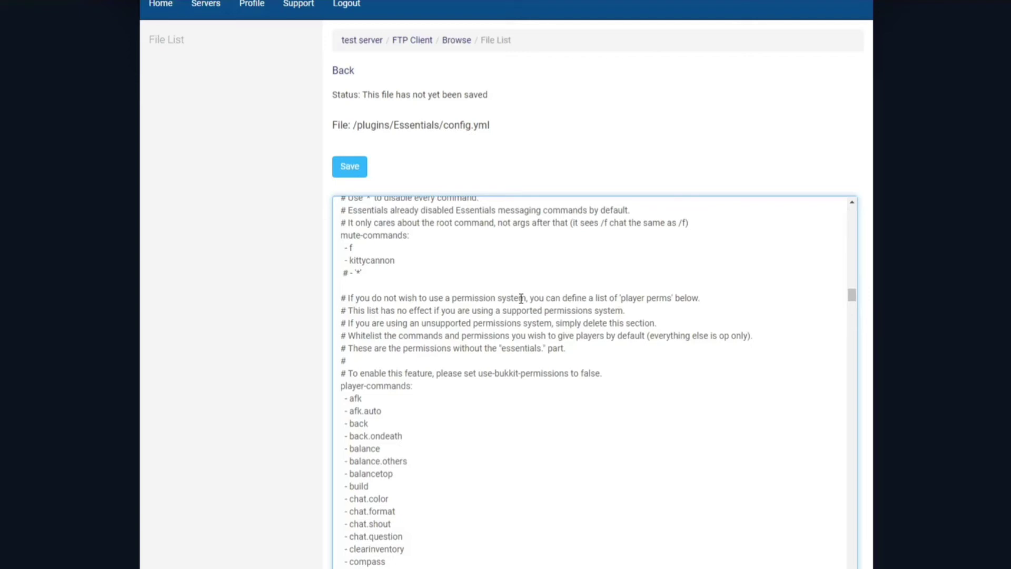
pyautogui.scroll(-6, 384, 445)
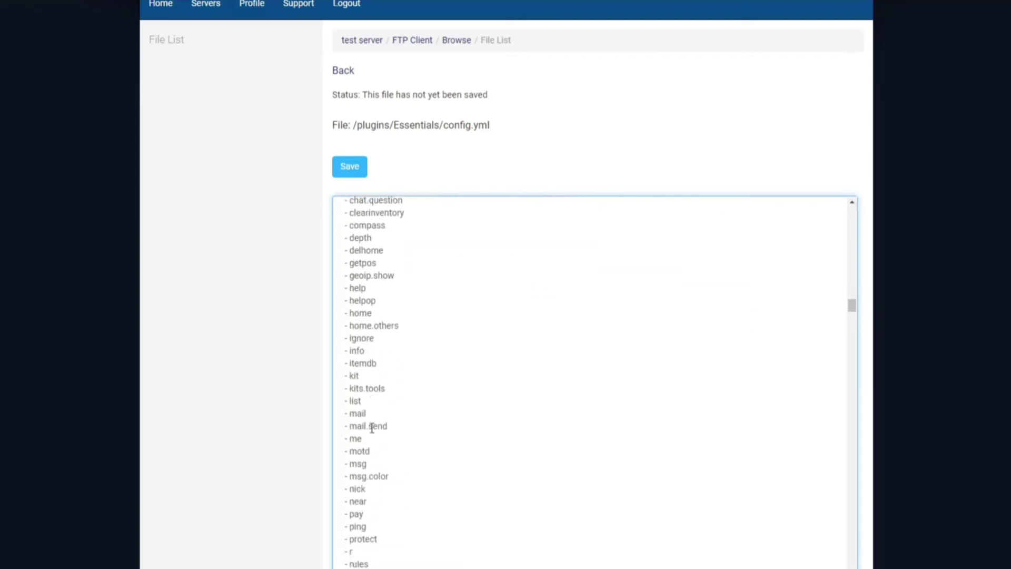
pyautogui.scroll(-6, 372, 428)
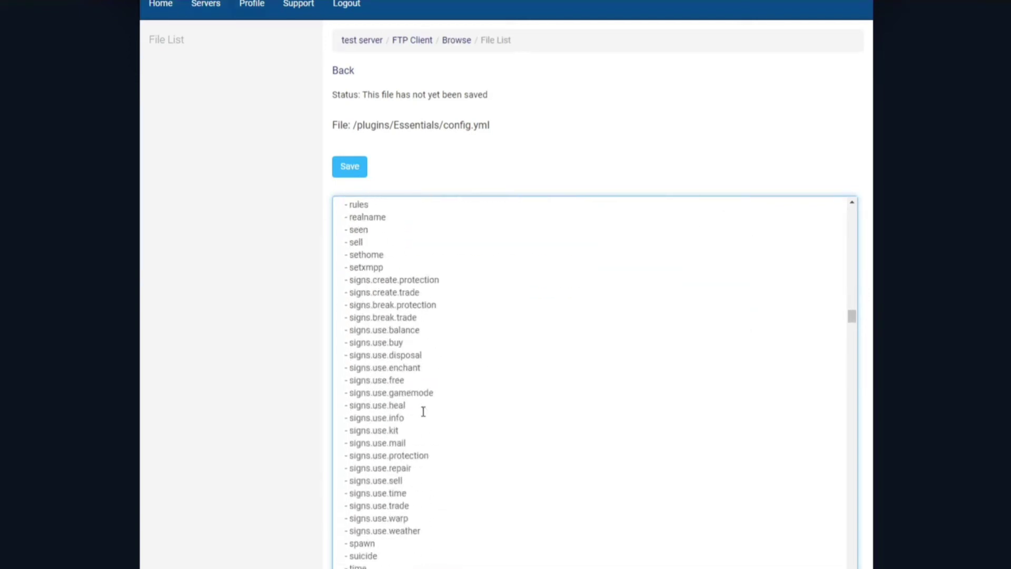
pyautogui.scroll(-9, 424, 406)
pyautogui.scroll(-5, 541, 371)
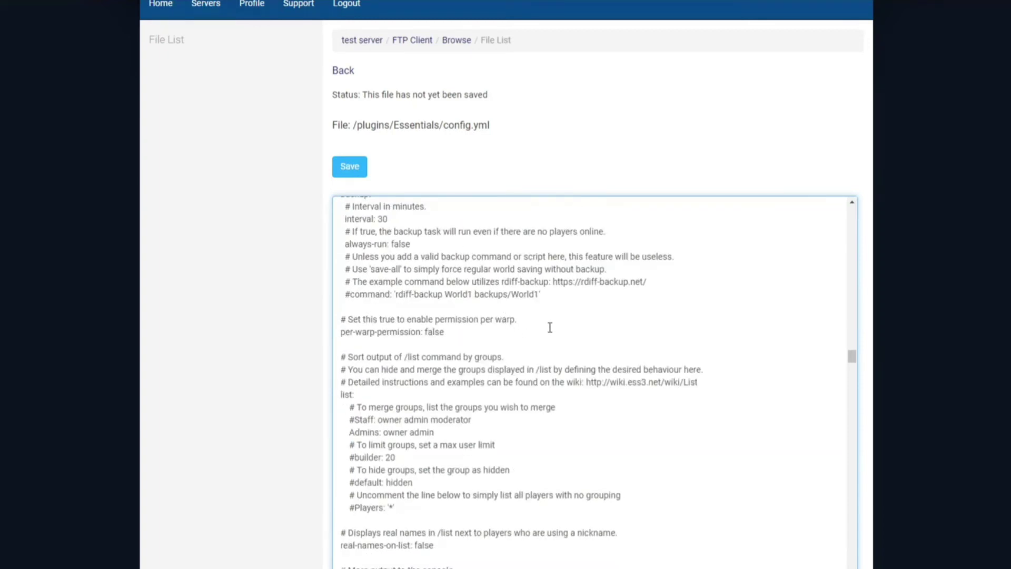
pyautogui.scroll(-5, 551, 324)
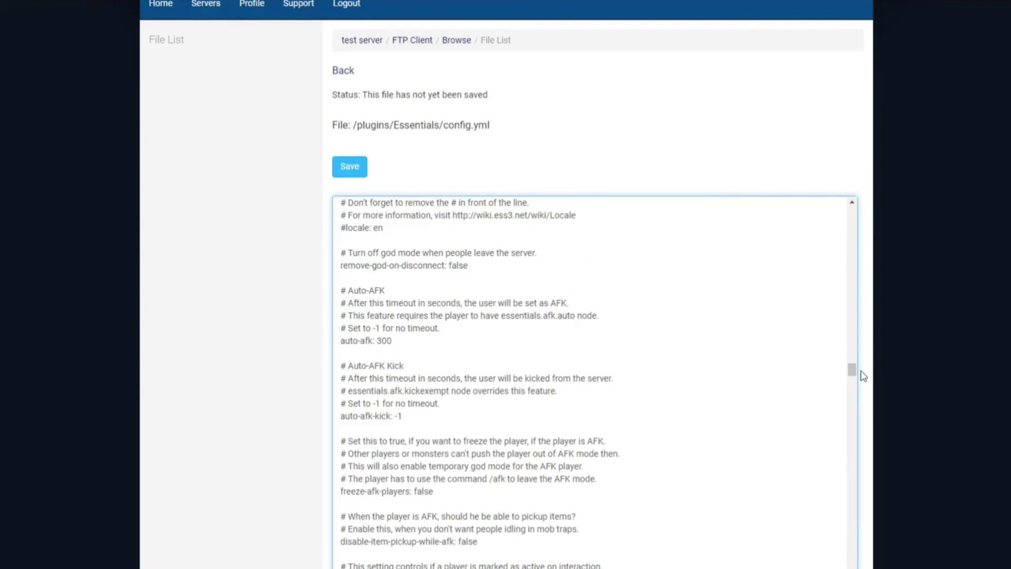
pyautogui.scroll(-1, 856, 377)
pyautogui.scroll(-3, 853, 378)
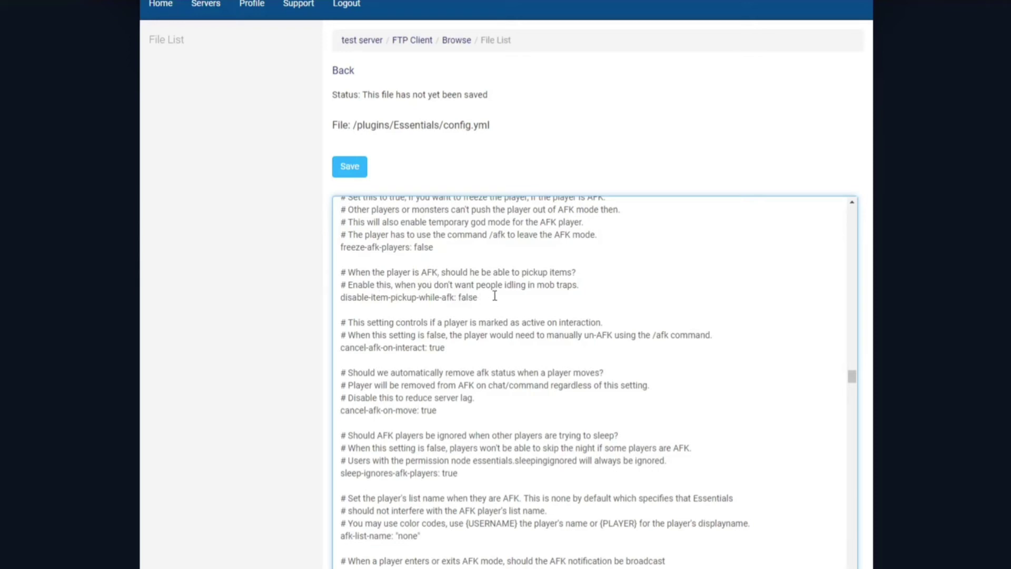
pyautogui.scroll(-2, 506, 300)
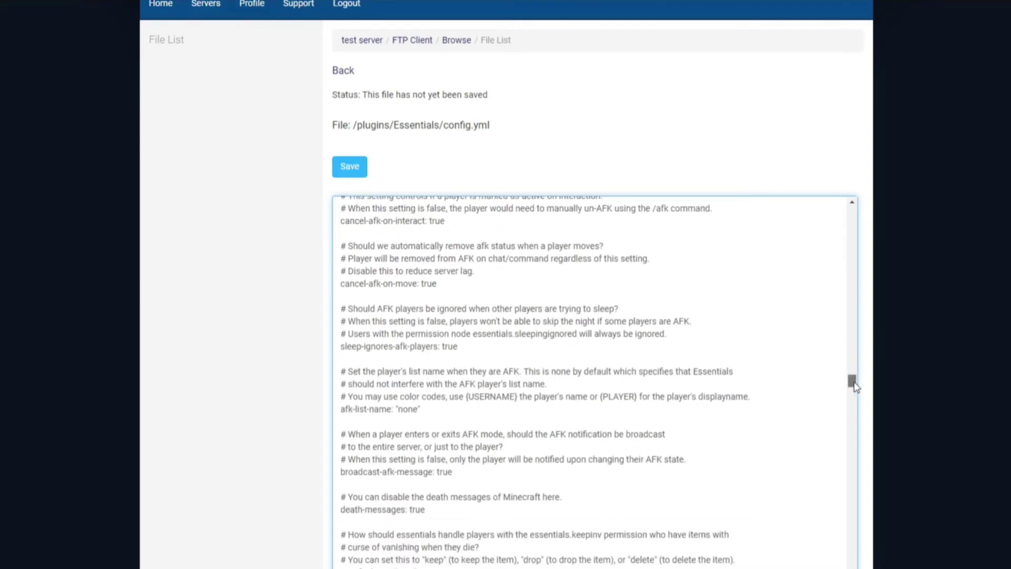
# Review the EssentialsX Protect prevention settings in the Essentials config.yml and save the file.
pyautogui.moveTo(854, 382); pyautogui.dragTo(858, 414)
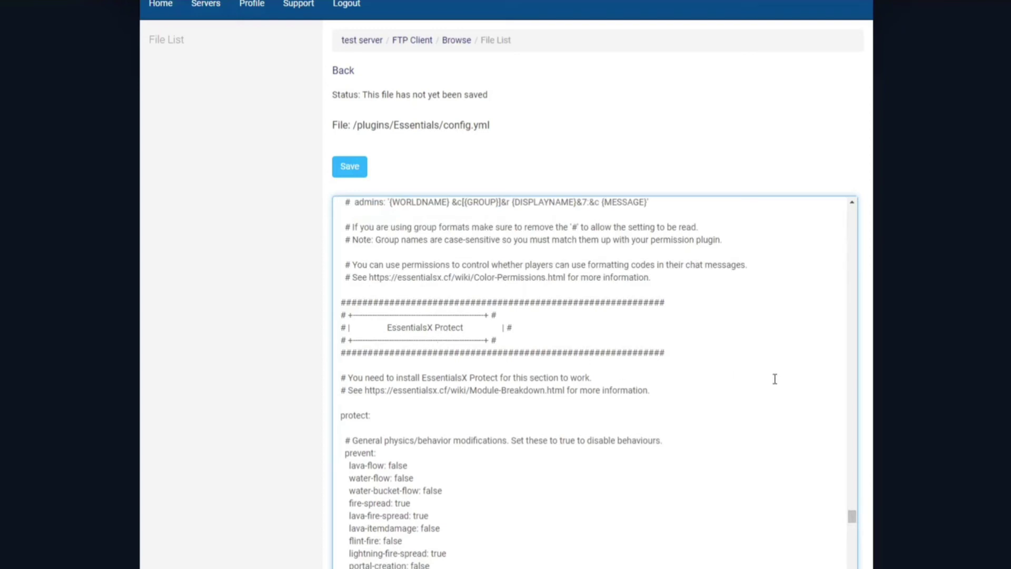
pyautogui.scroll(-3, 727, 385)
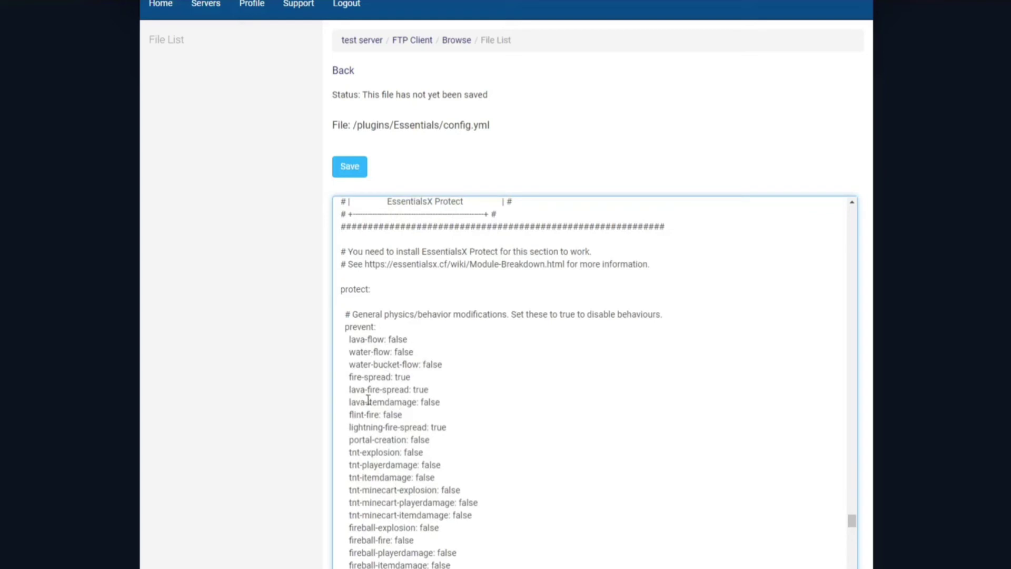
pyautogui.scroll(-2, 431, 388)
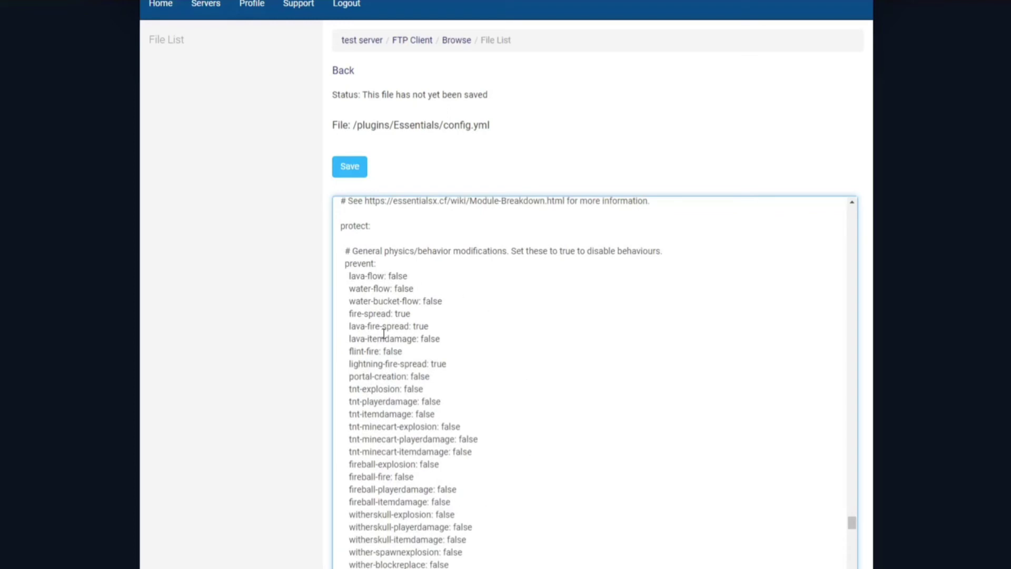
pyautogui.scroll(-2, 521, 363)
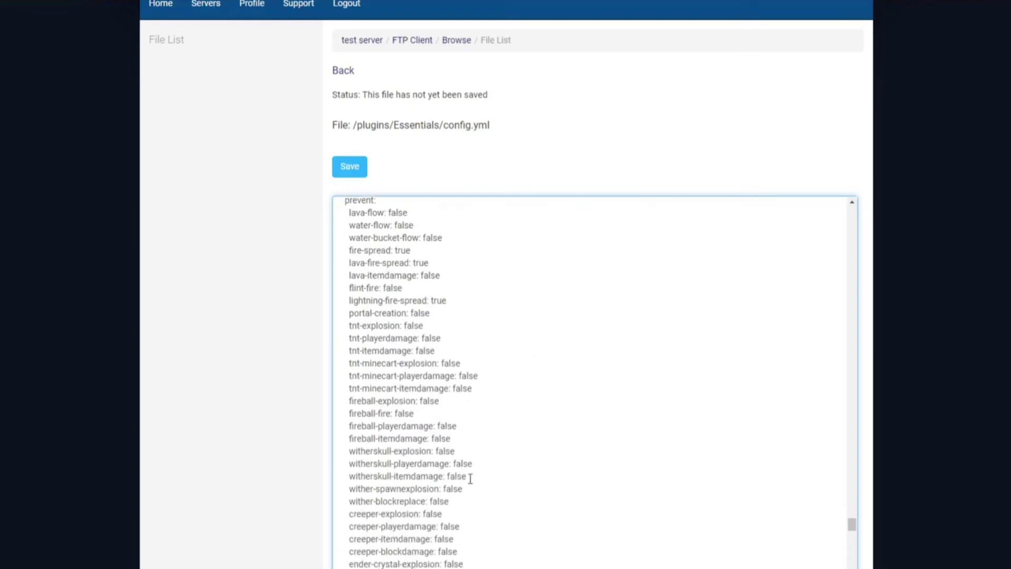
pyautogui.scroll(-4, 480, 391)
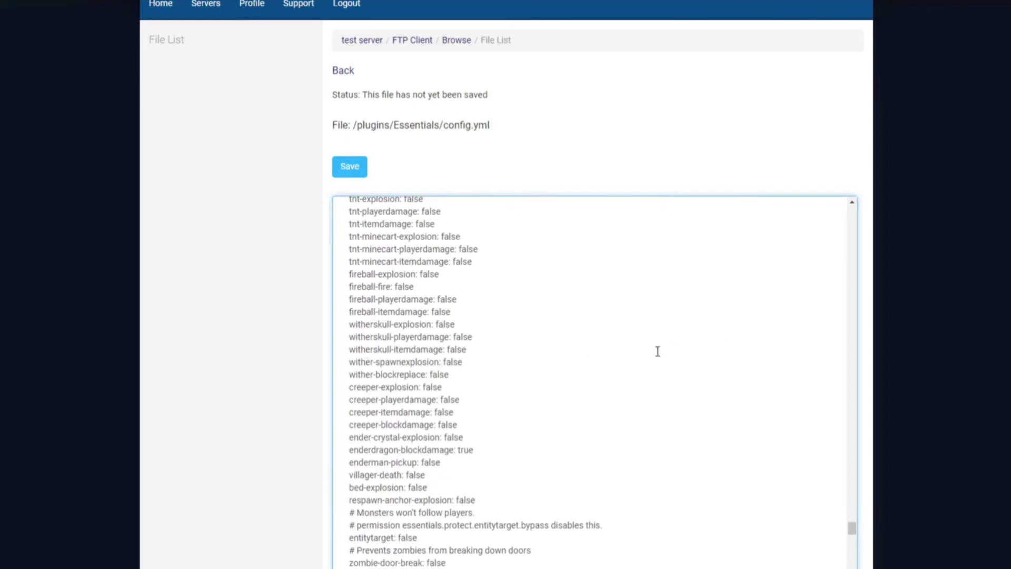
pyautogui.scroll(-10, 630, 381)
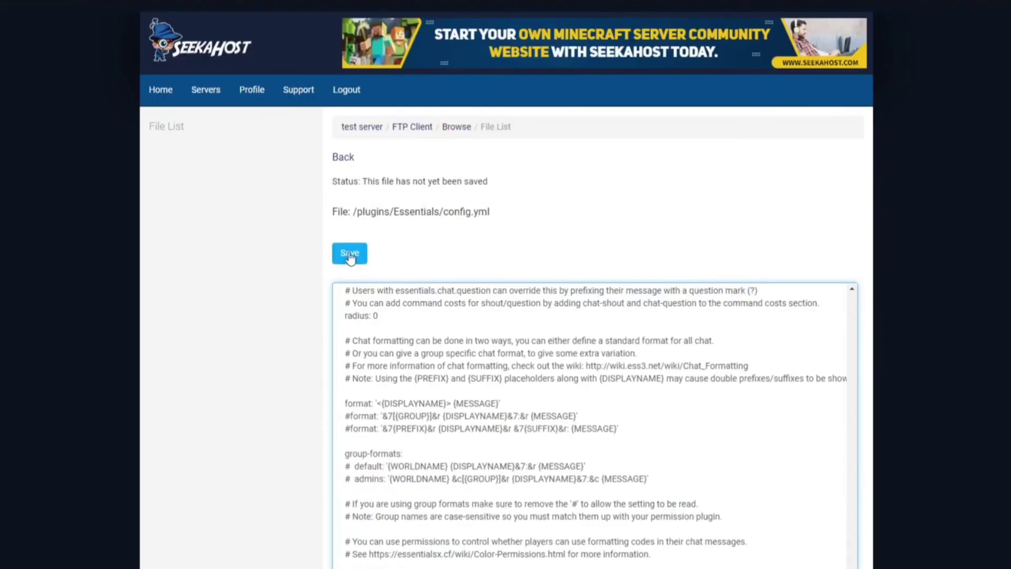
pyautogui.click(350, 255)
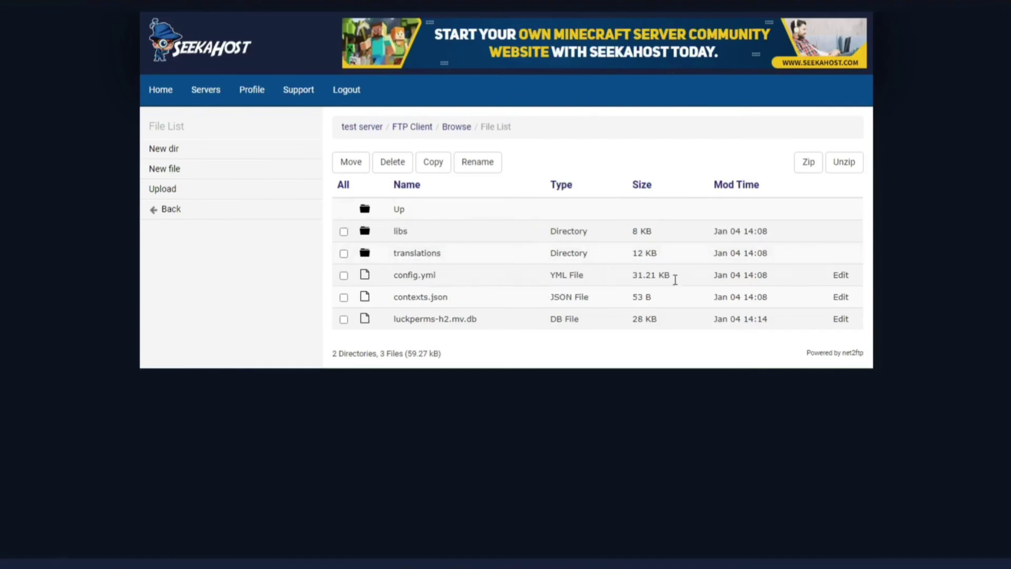
# Open config.yml from the LuckPerms plugin folder for editing.
pyautogui.click(842, 276)
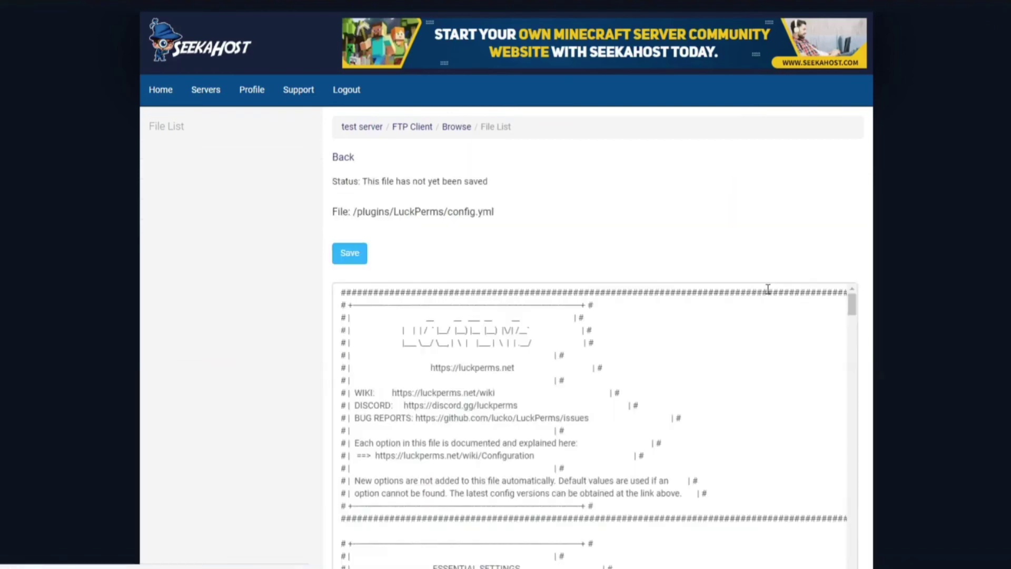
# Examine the server name, UUID cache and storage database settings in the LuckPerms config.yml, and return to the plugins folder without saving.
pyautogui.scroll(-3, 626, 379)
pyautogui.scroll(-10, 627, 380)
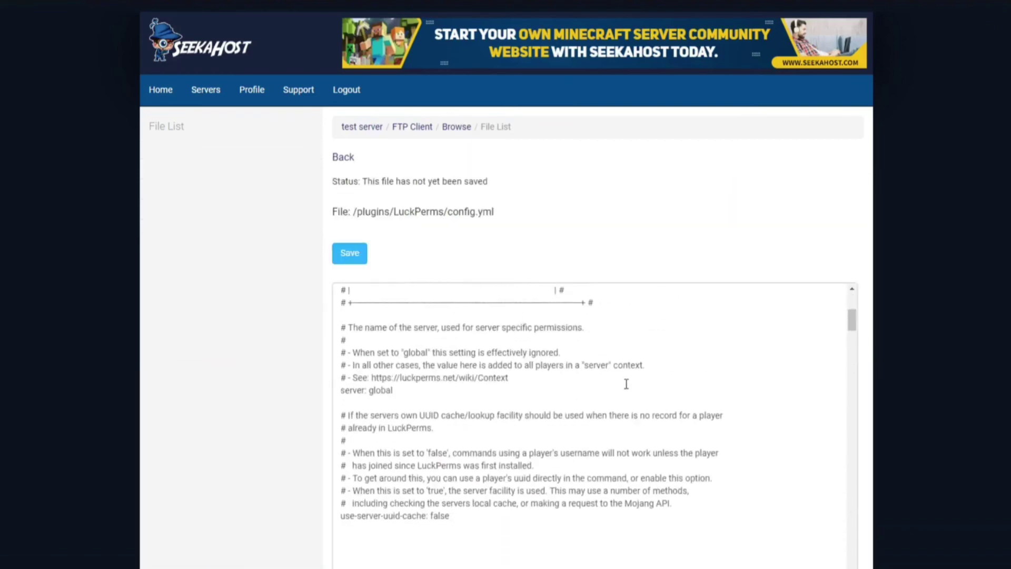
pyautogui.scroll(-3, 623, 386)
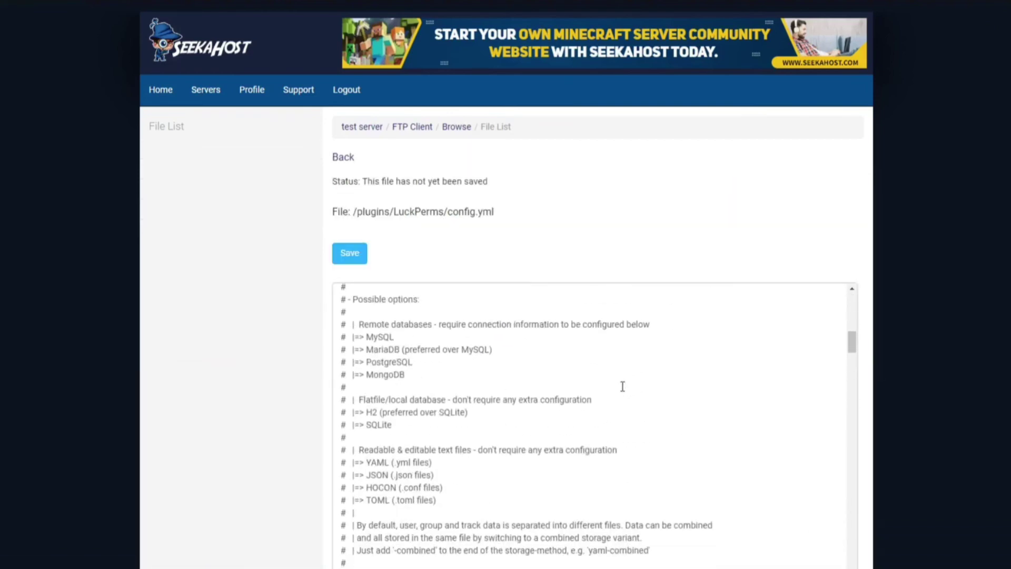
pyautogui.scroll(-10, 553, 465)
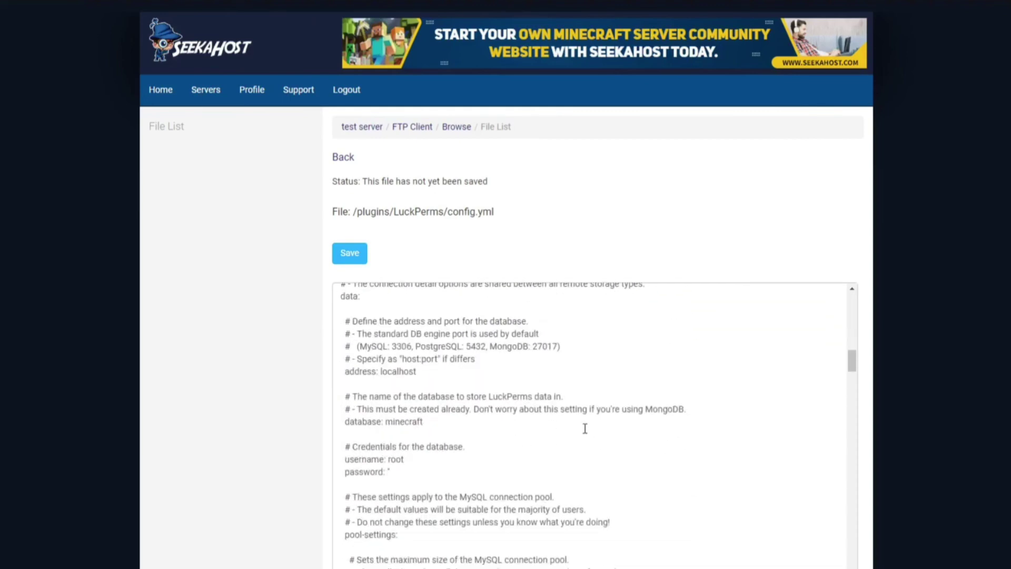
pyautogui.scroll(20, 600, 407)
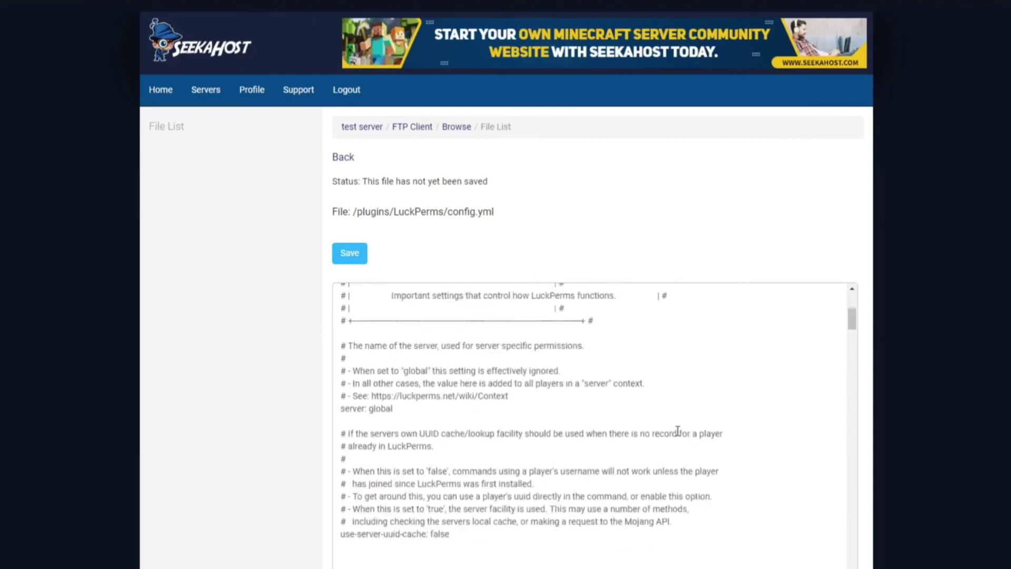
pyautogui.hotkey('alt', 'Left')
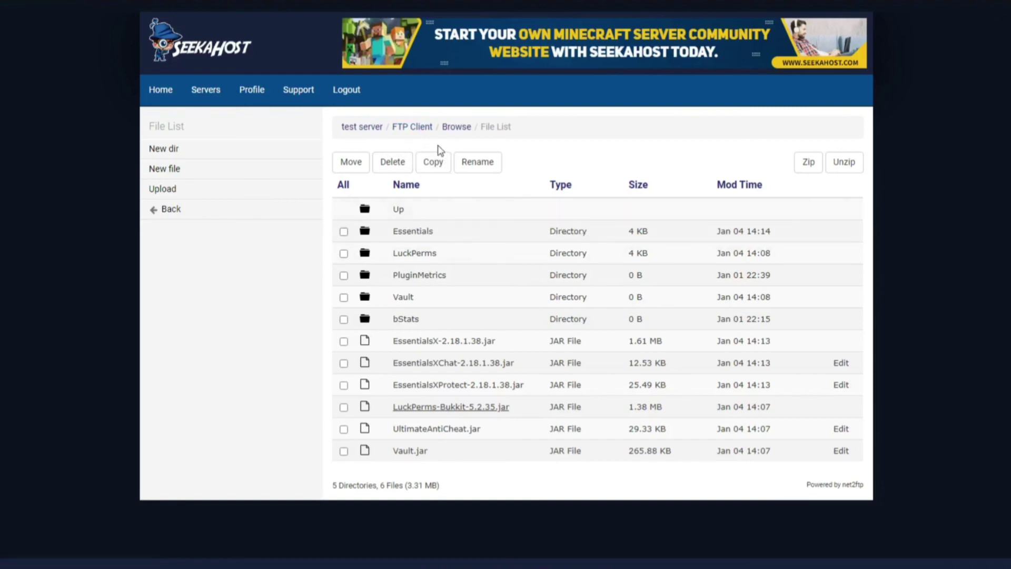
# Return to the test server's main page and reopen its plugins folder over FTP.
pyautogui.click(363, 127)
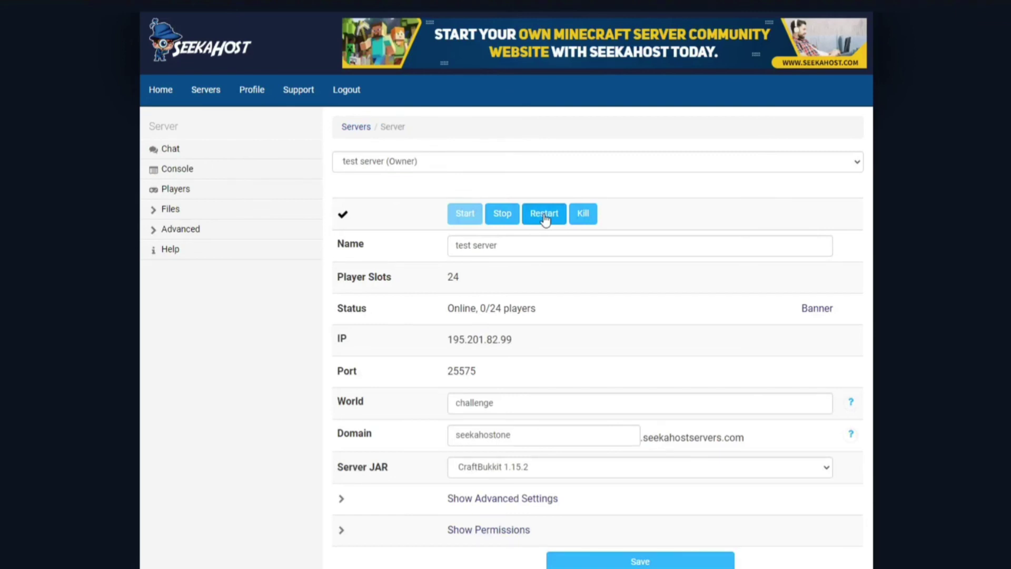
pyautogui.click(167, 209)
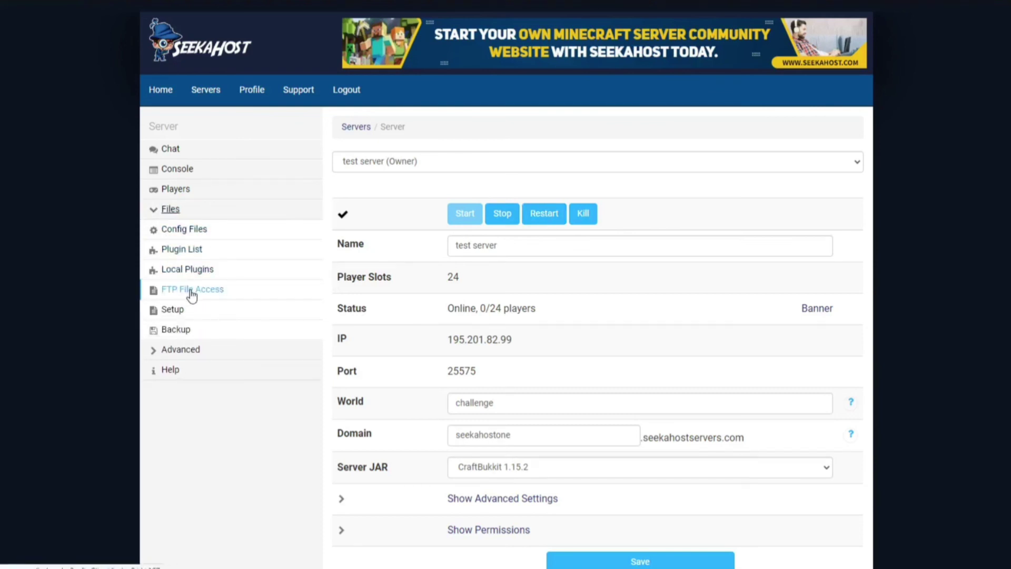
pyautogui.click(193, 289)
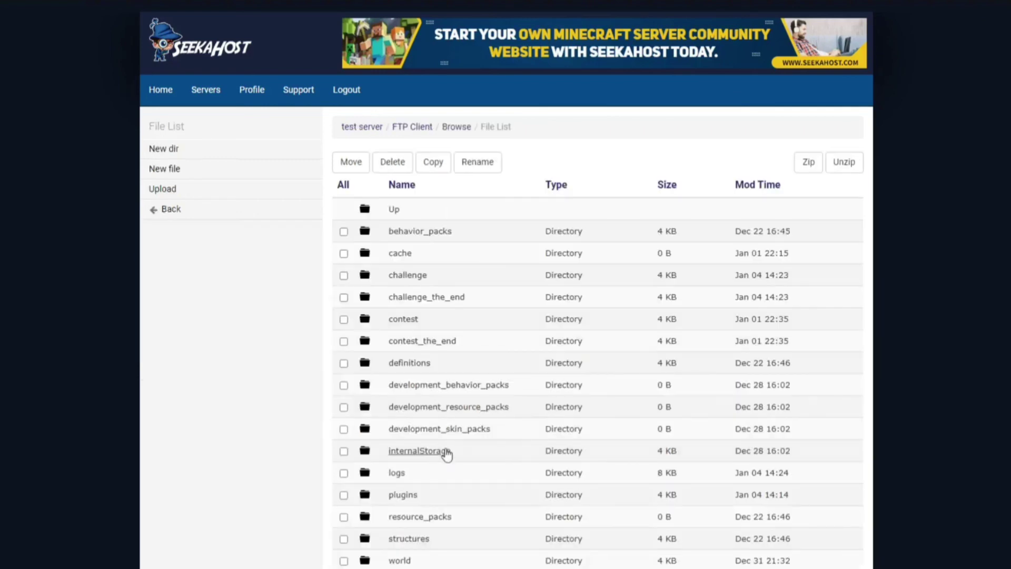
pyautogui.click(408, 494)
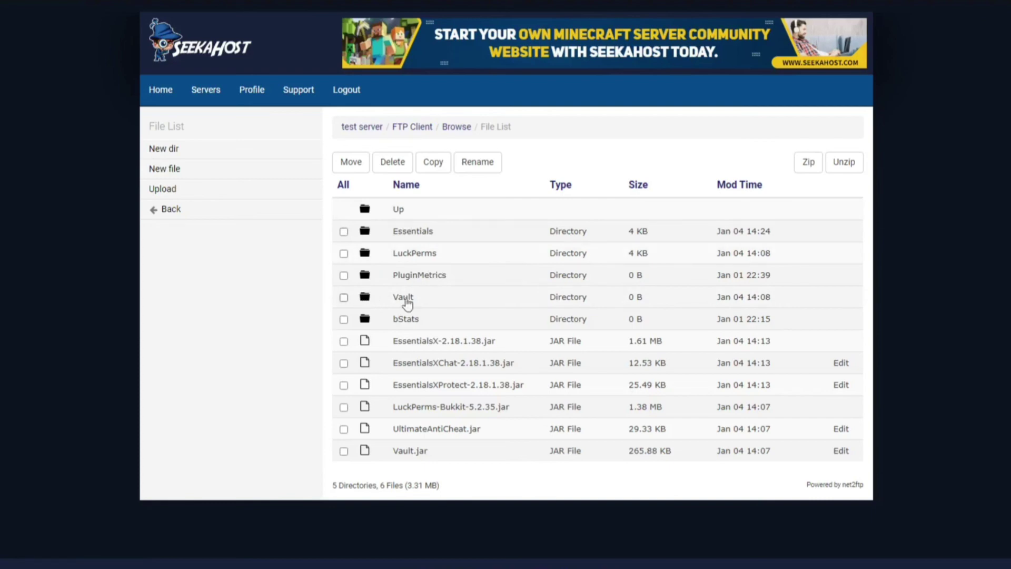
# Select the Vault directory together with Vault.jar in the plugins folder.
pyautogui.click(344, 298)
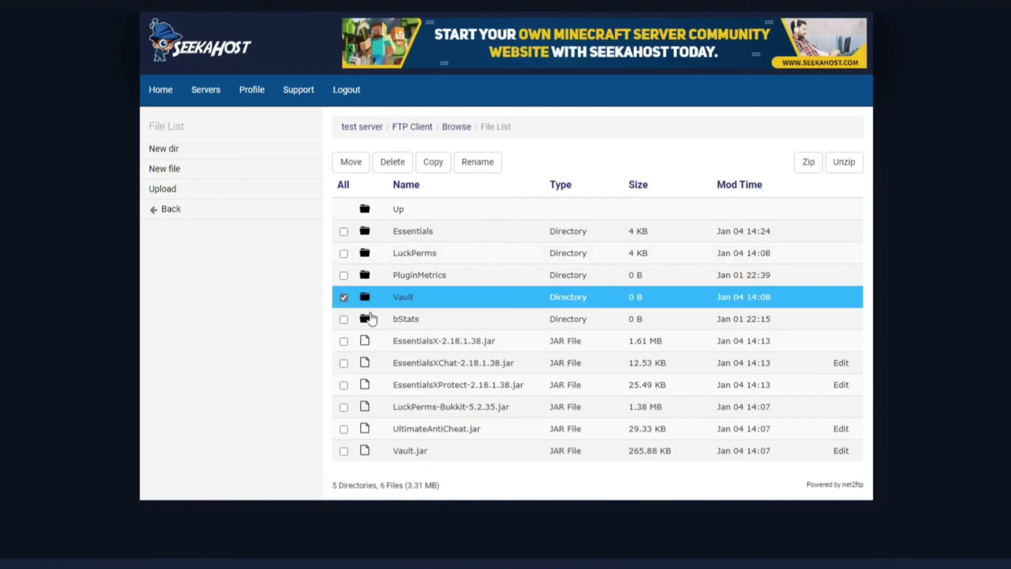
pyautogui.click(344, 452)
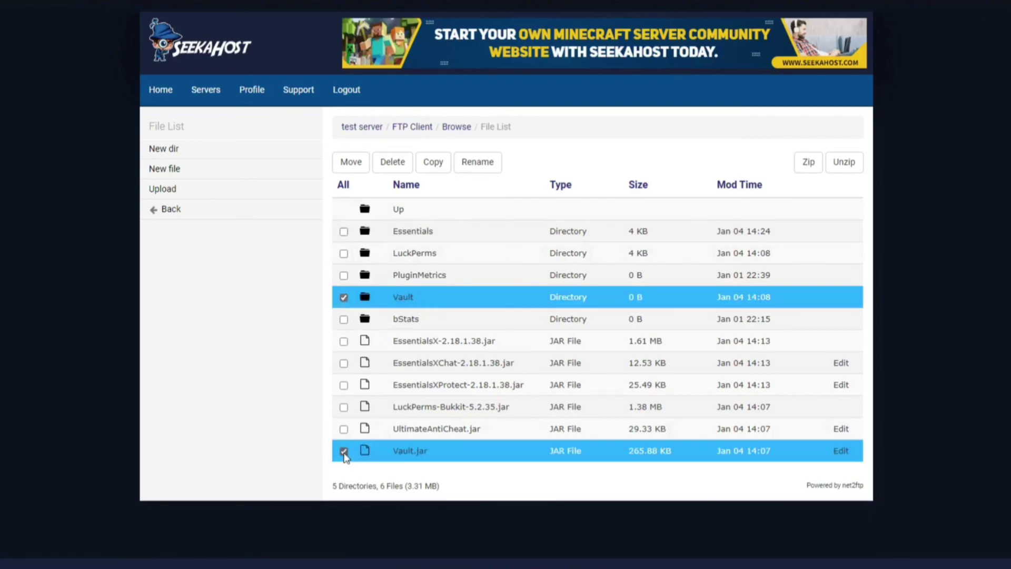